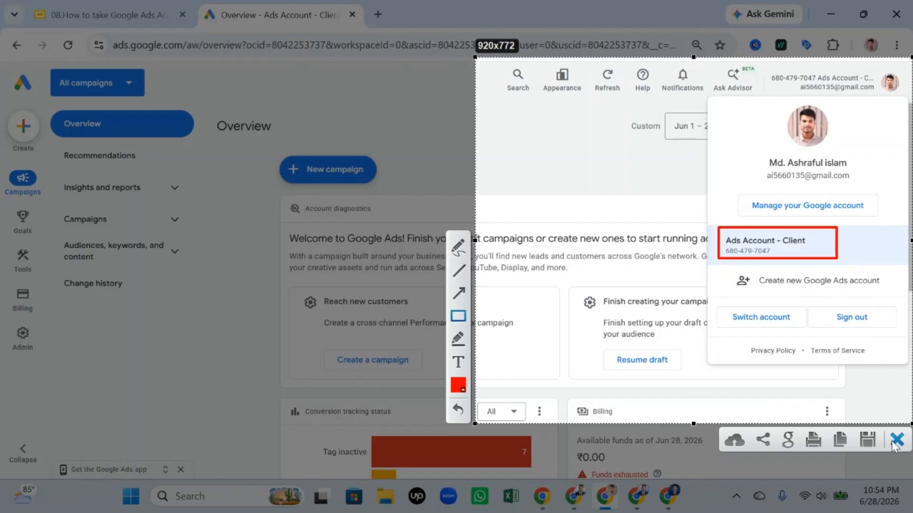
Discard the annotated screen capture, close the profile menu and switch to the marketer's manager account, highlighting its account name.
click(897, 439)
click(490, 166)
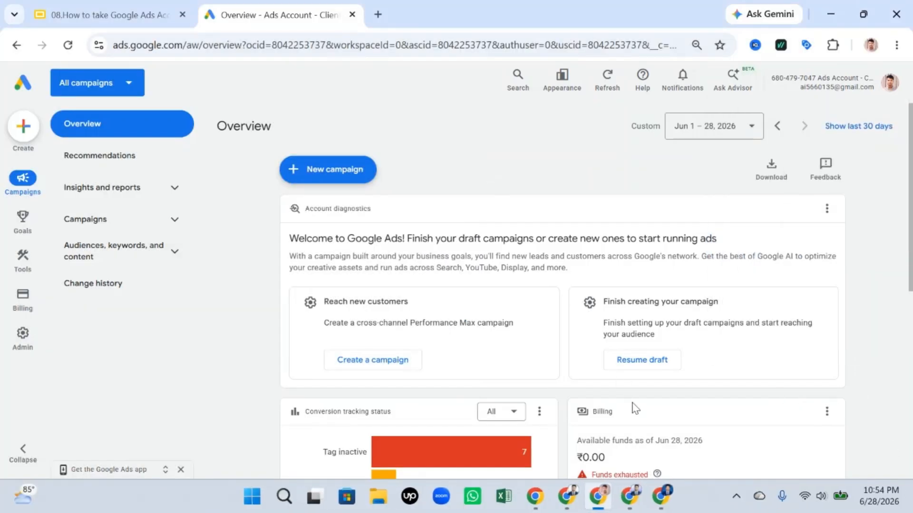
mouse_move(637, 496)
click(632, 395)
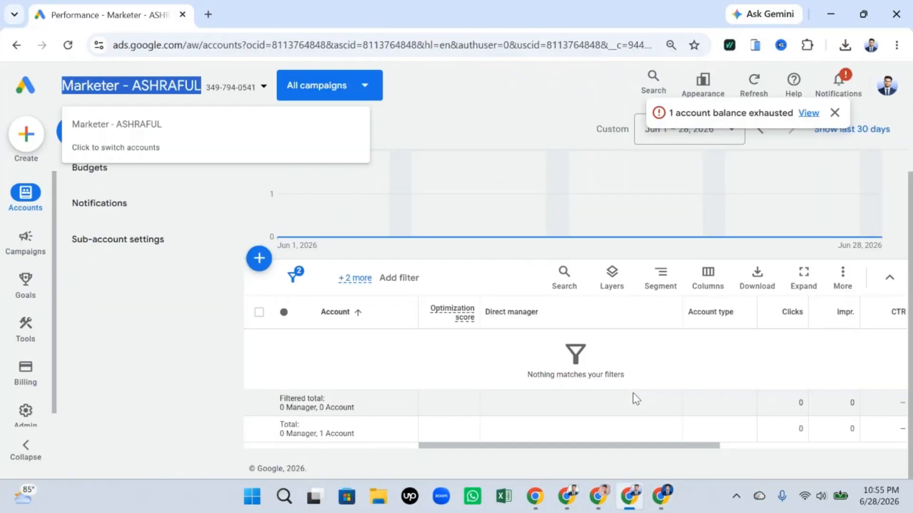
click(489, 138)
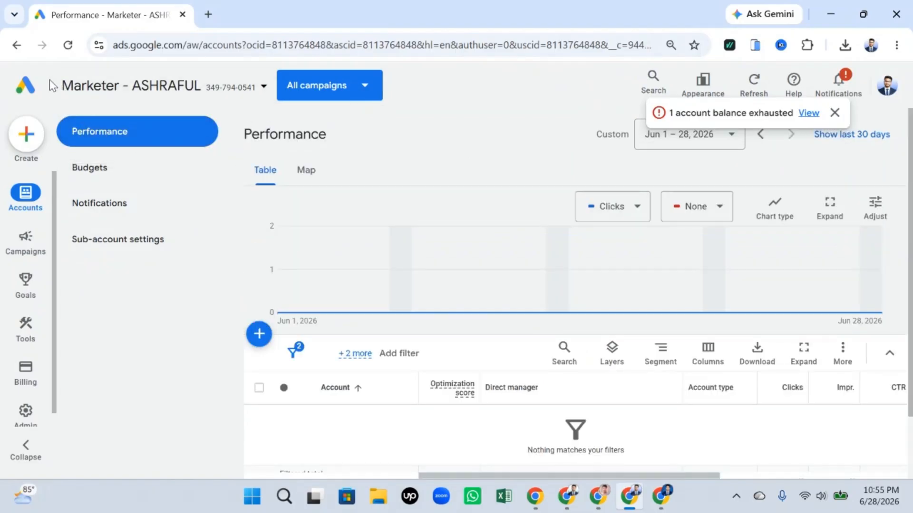
drag(52, 86, 186, 86)
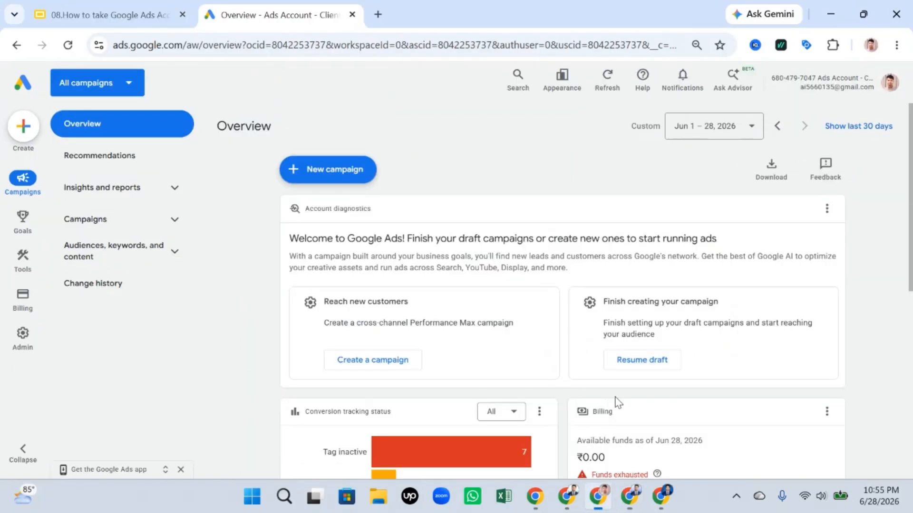
Switch to the client's ads account and highlight the account name in its profile menu.
click(598, 425)
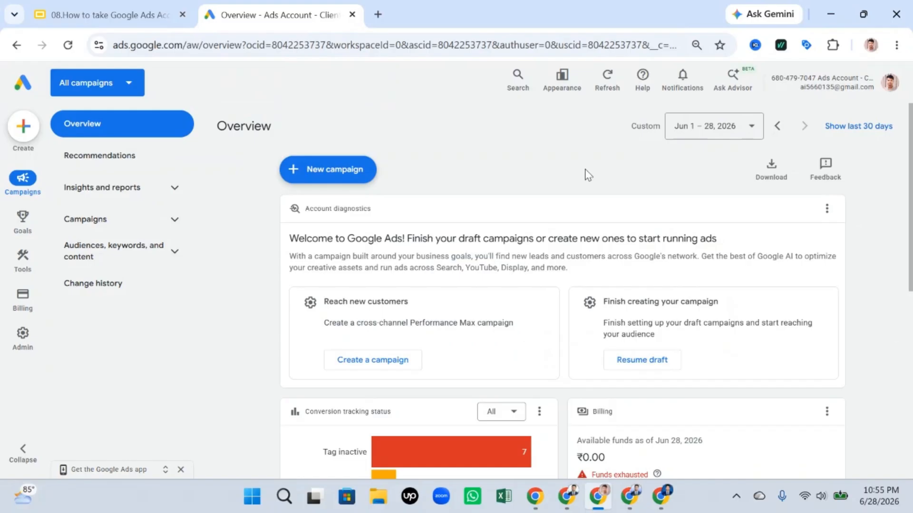
click(896, 86)
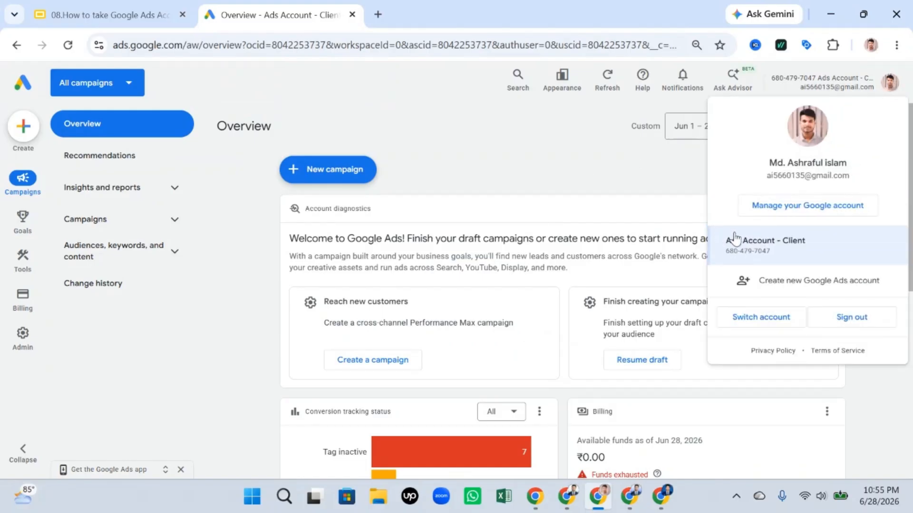
drag(735, 238, 804, 238)
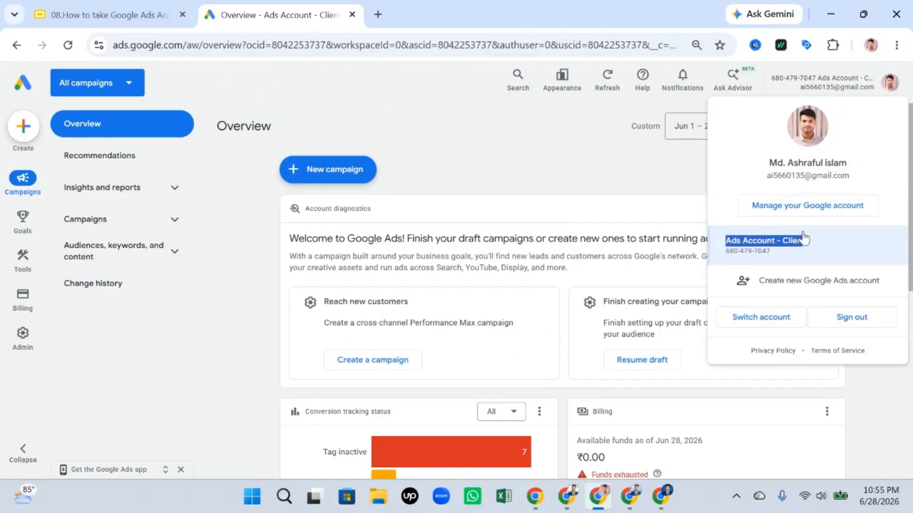
click(614, 175)
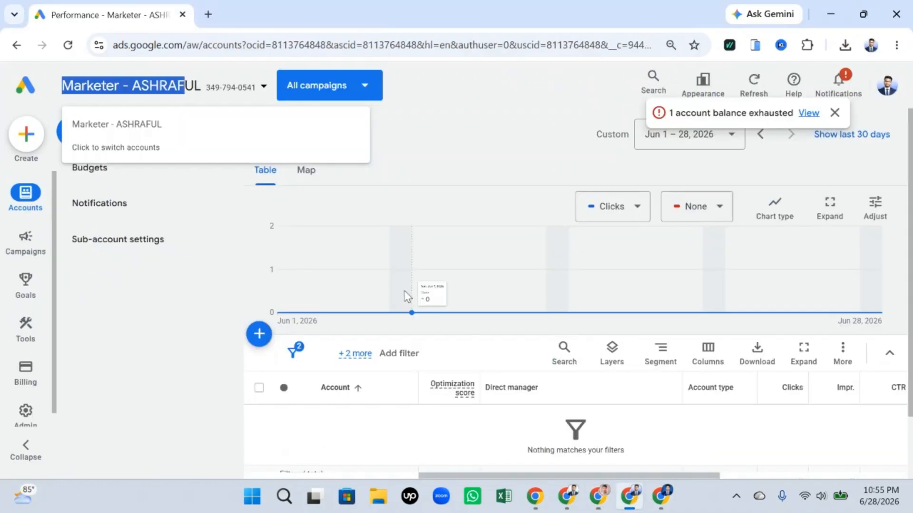
Switch to the manager account's Performance page and dismiss the account balance notification.
click(621, 428)
click(430, 127)
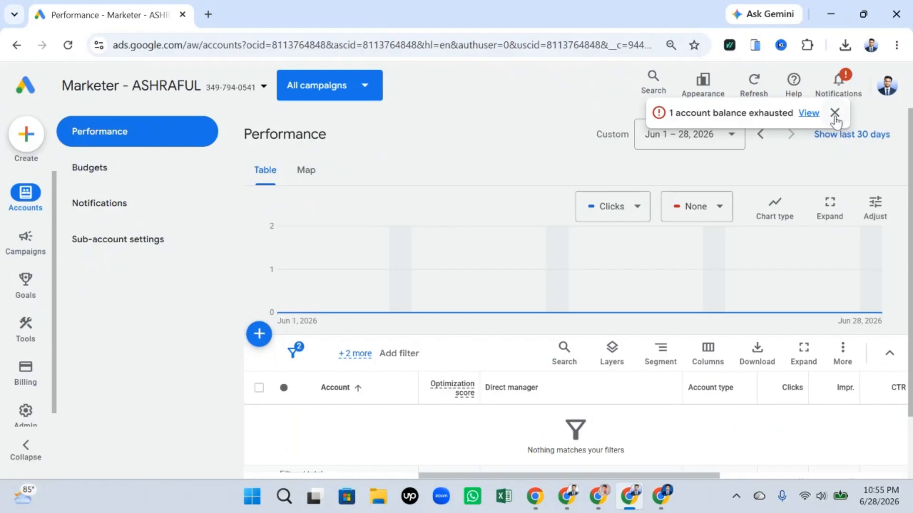
click(835, 114)
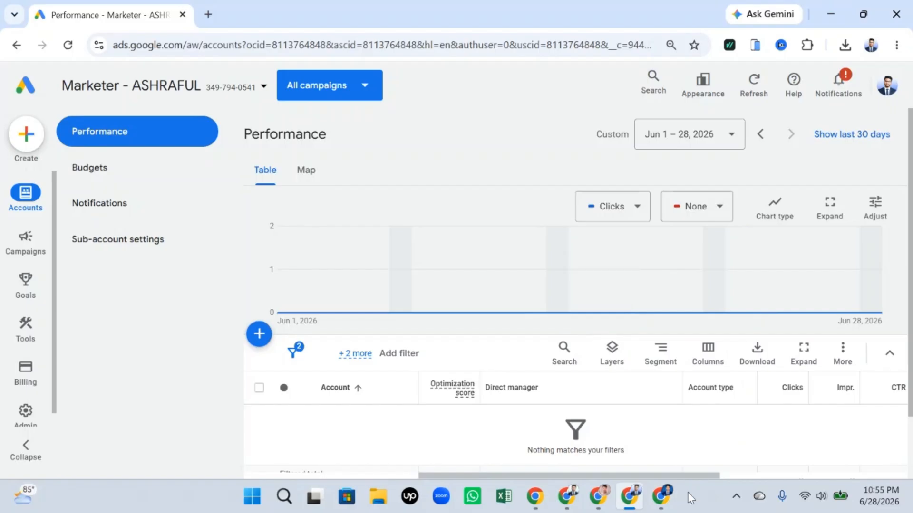
Switch to the Google Slides presentation and show slide 2, "Why we need client Google Ads access?".
click(664, 422)
key(Down)
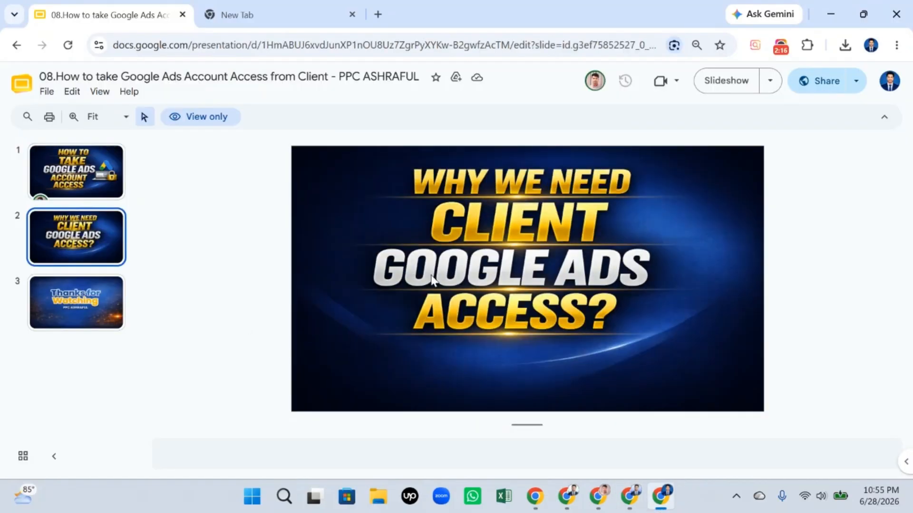
Return to the manager account in Google Ads and highlight its account name.
mouse_move(629, 496)
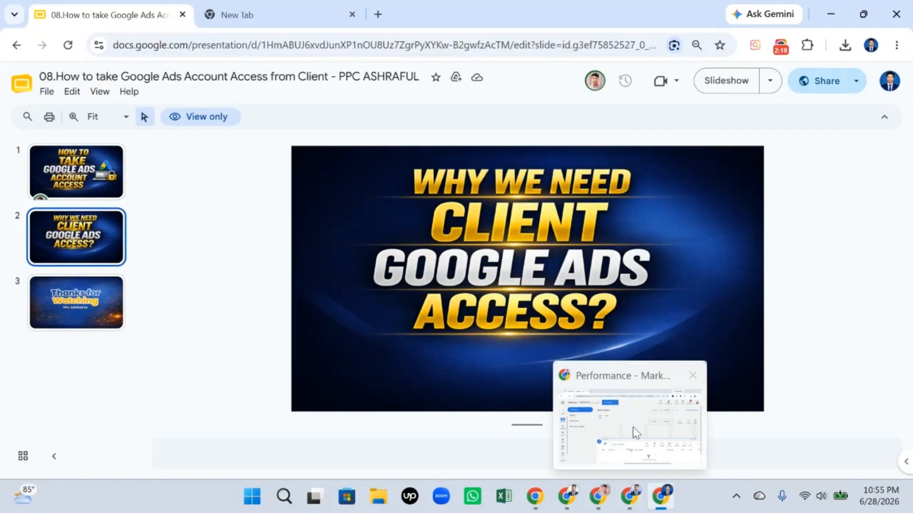
click(633, 426)
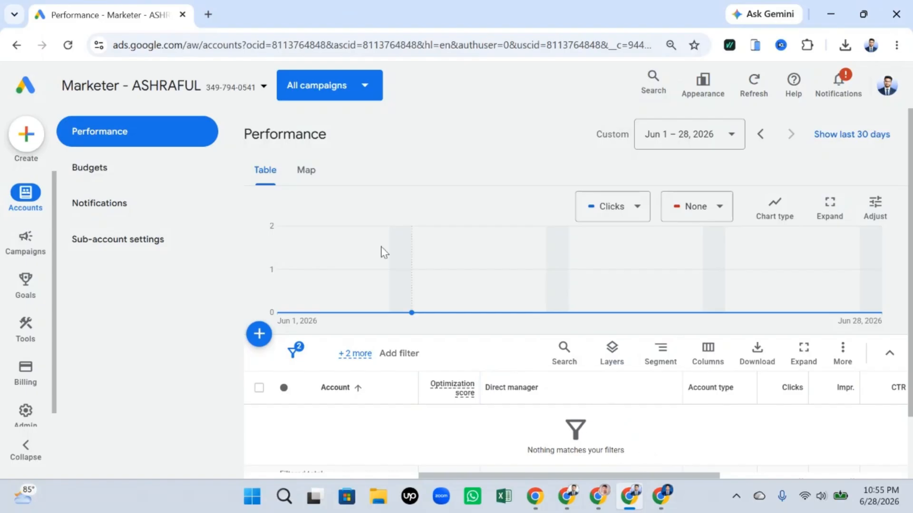
drag(53, 89, 207, 90)
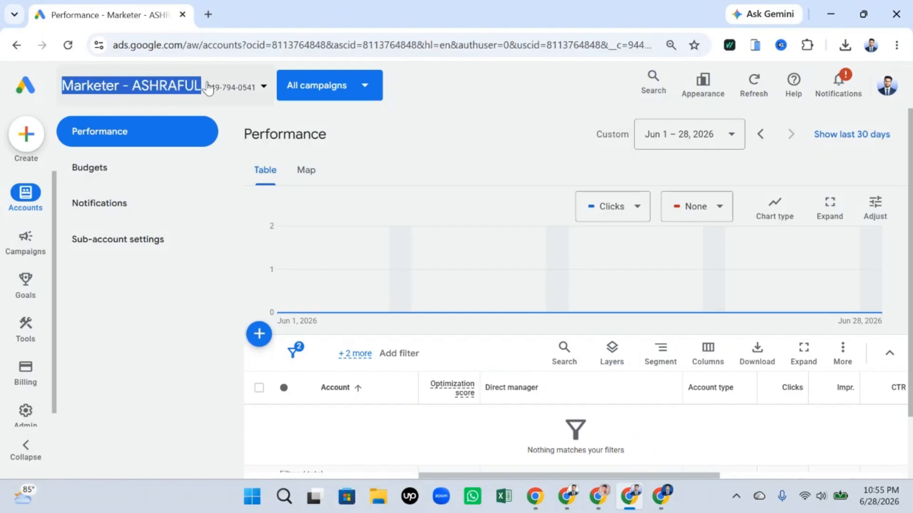
Switch to the client's ads account and view the account entry in its profile menu.
mouse_move(598, 495)
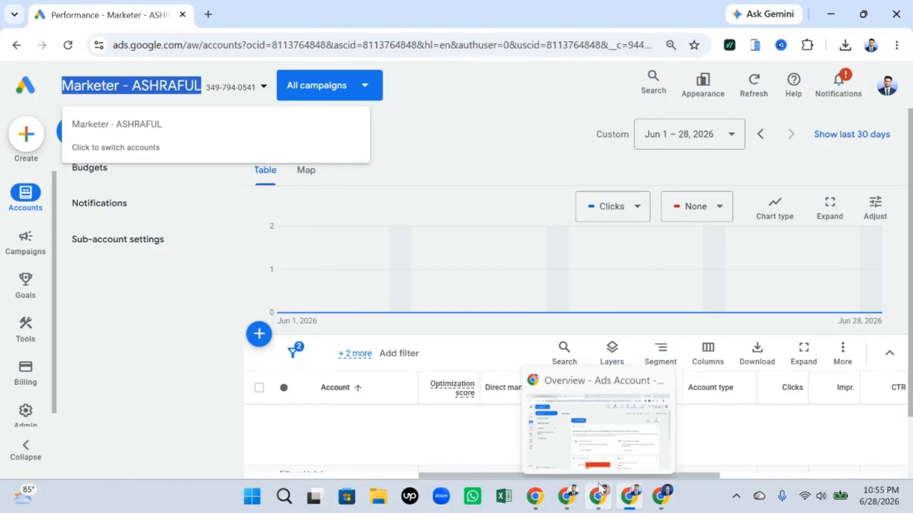
click(614, 428)
click(889, 83)
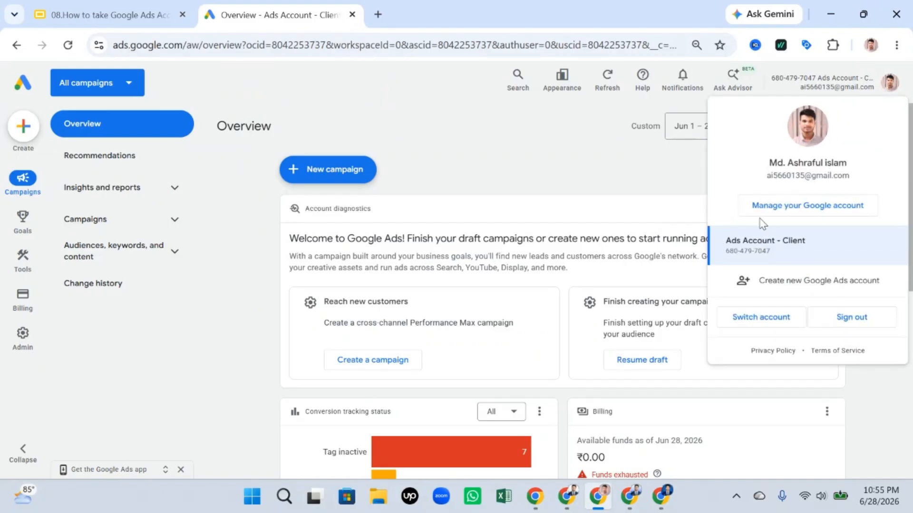
click(570, 179)
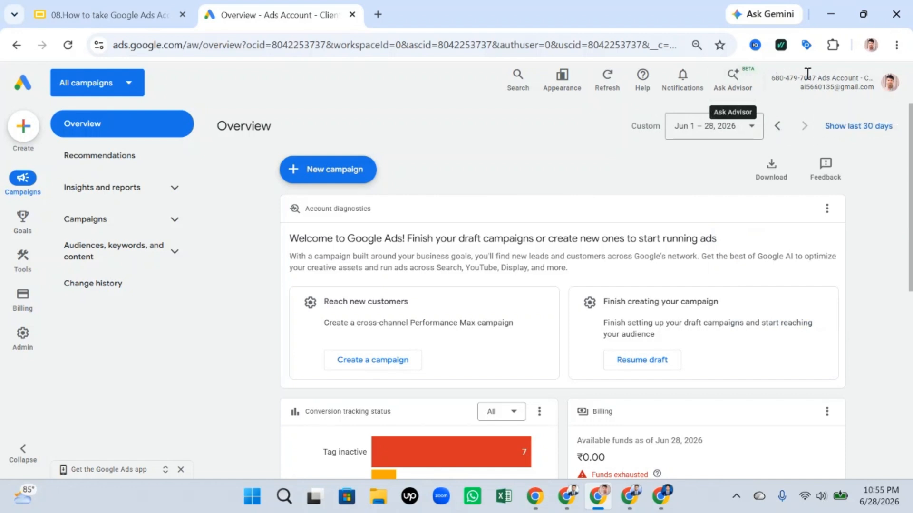
Highlight the client account's customer ID, outline it with a red rectangle in a screen capture and discard the capture.
drag(816, 76, 764, 79)
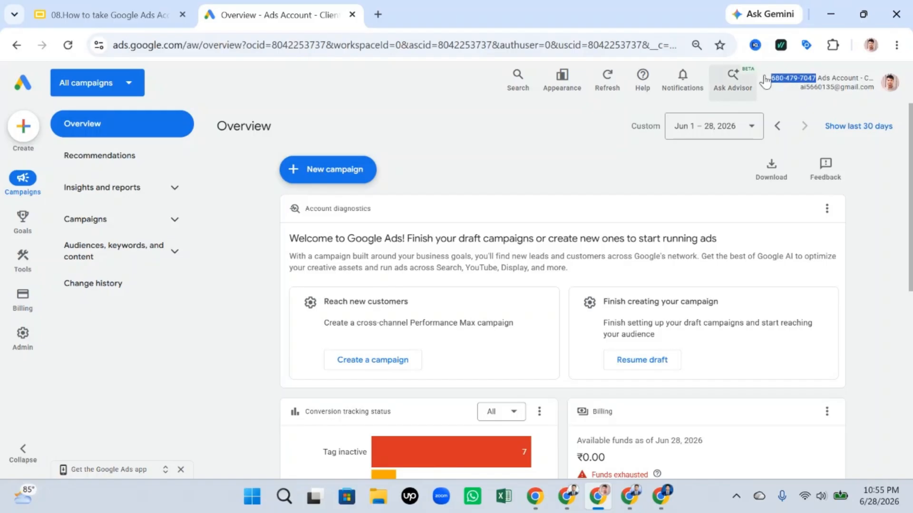
click(784, 87)
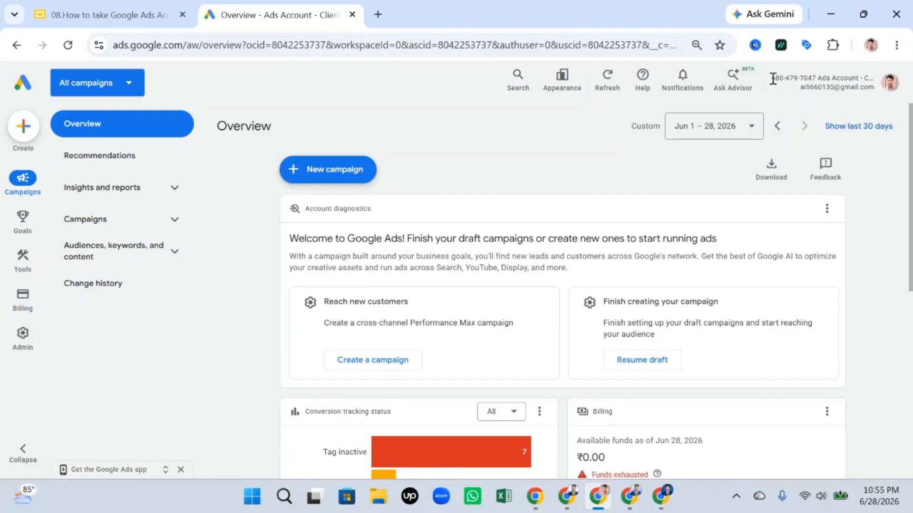
key(super+shift+s)
mouse_move(1, 29)
mouse_down()
mouse_move(335, 128)
mouse_move(909, 455)
mouse_move(909, 478)
mouse_up()
click(896, 368)
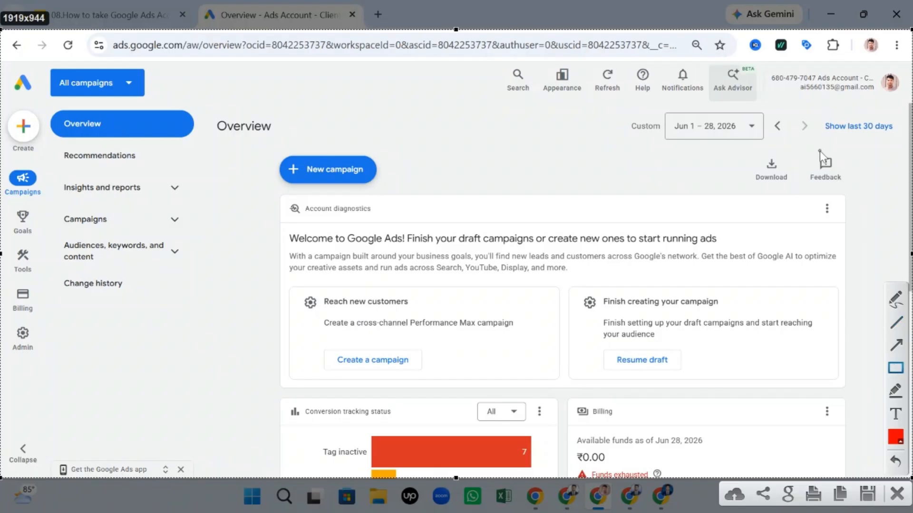
mouse_move(763, 66)
mouse_down()
mouse_move(817, 94)
mouse_move(832, 85)
mouse_up()
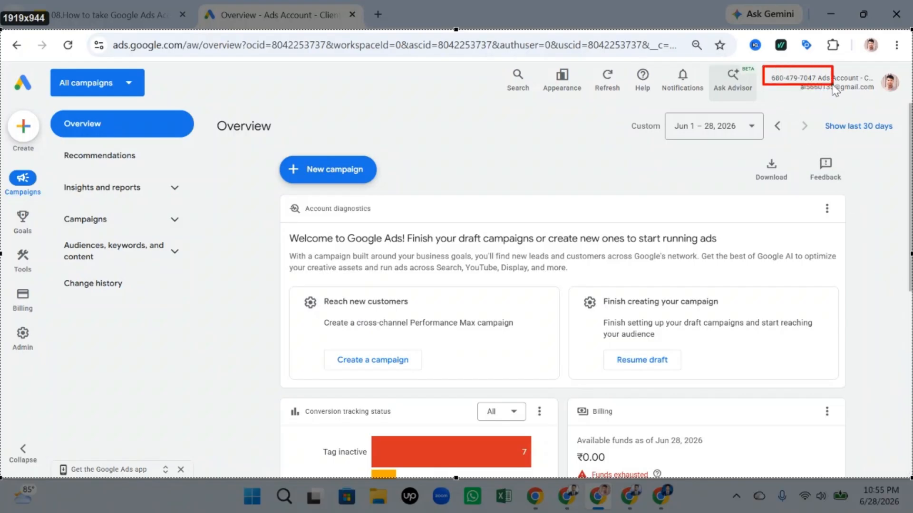
drag(593, 131, 754, 94)
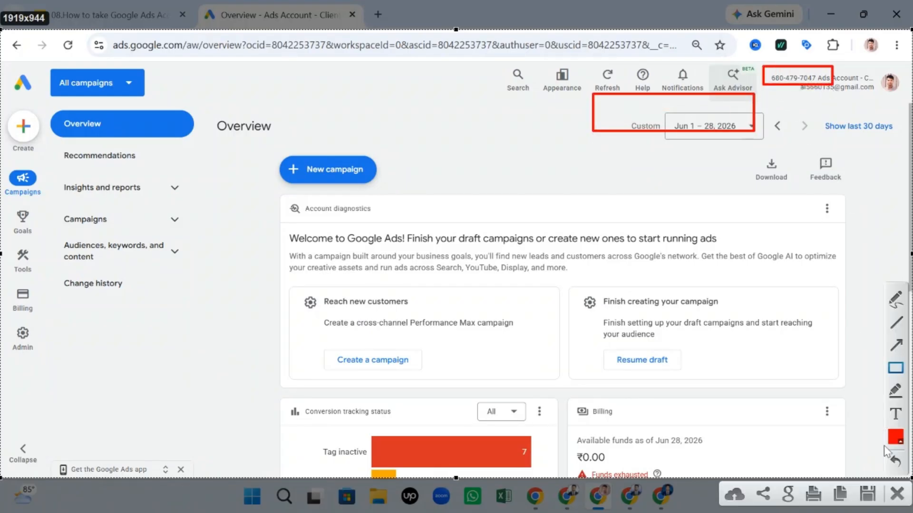
click(897, 494)
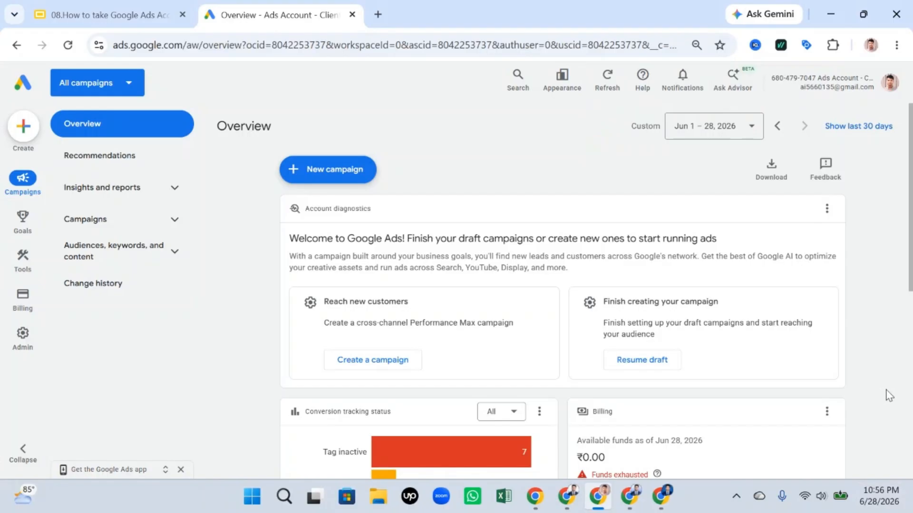
Copy the client account's customer ID from the profile menu.
click(887, 85)
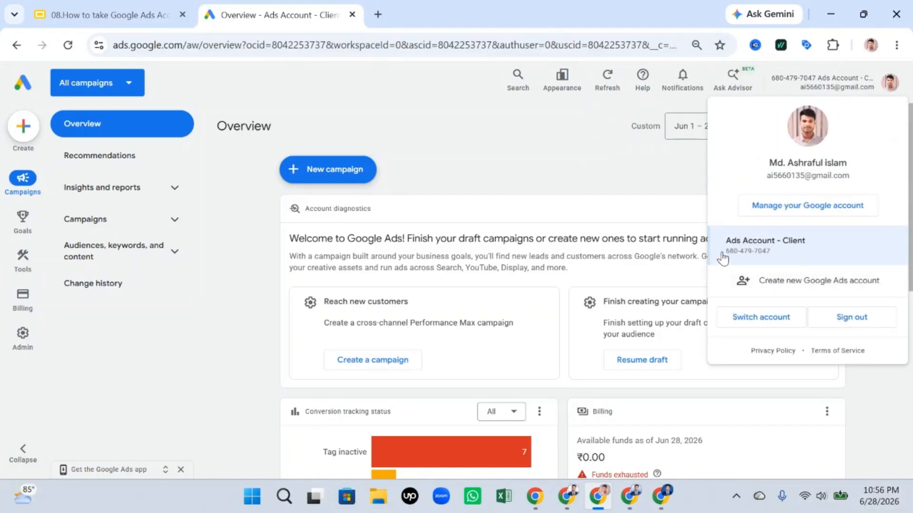
drag(722, 255, 768, 255)
right_click(769, 257)
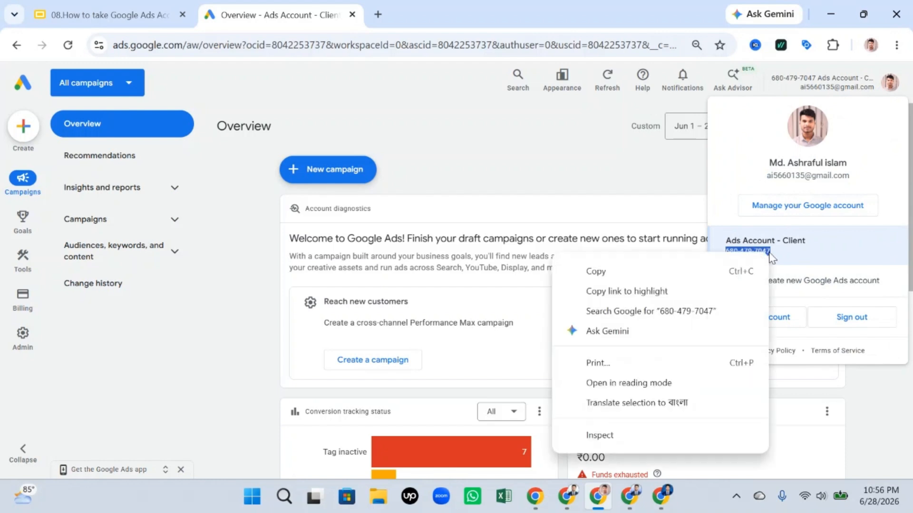
click(674, 266)
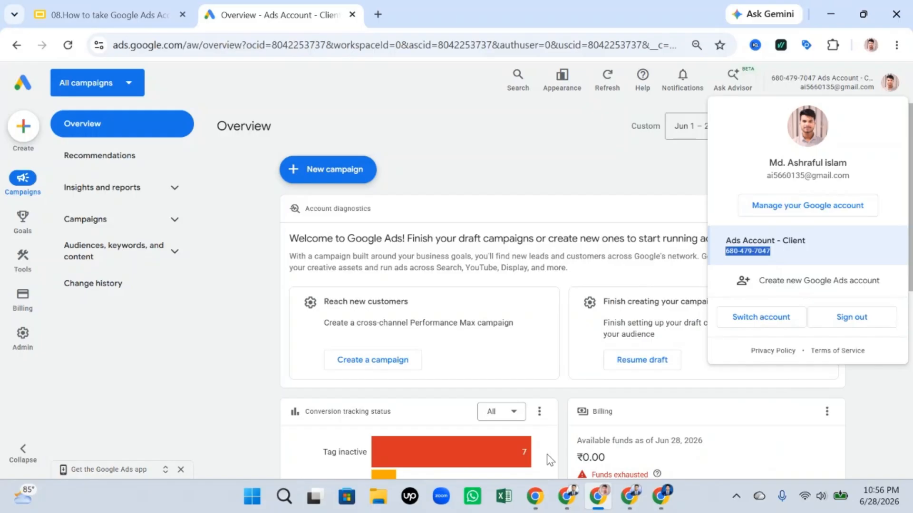
click(518, 137)
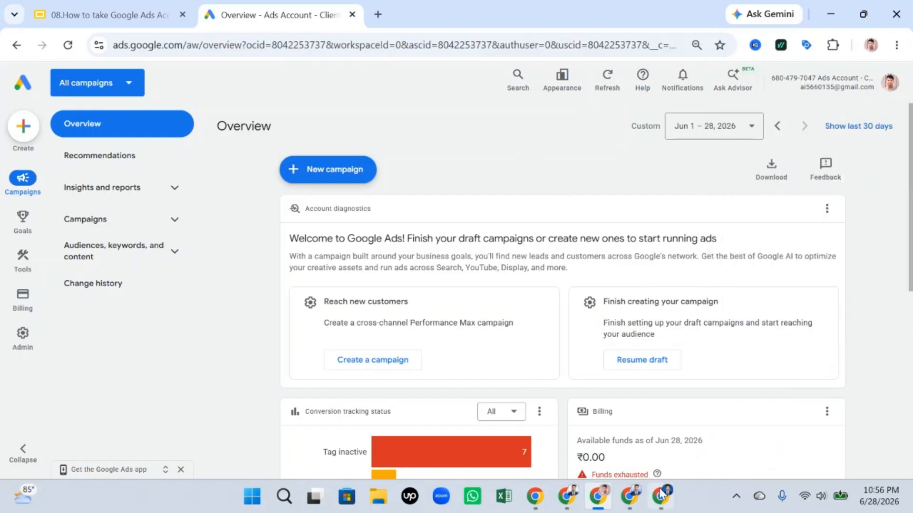
Switch to the manager account's Performance page with the copied customer ID ready.
mouse_move(638, 502)
click(627, 457)
click(485, 123)
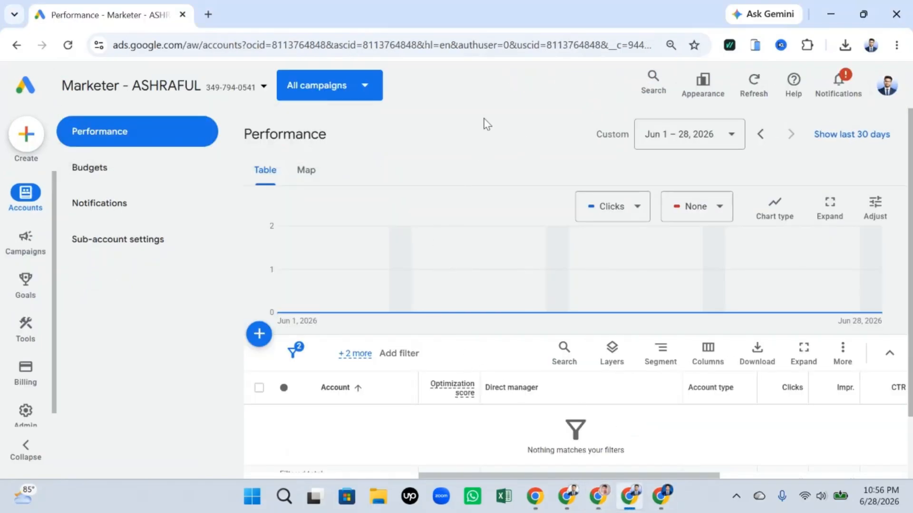
Open the manager account's Admin section and return to the Accounts Performance page.
click(25, 410)
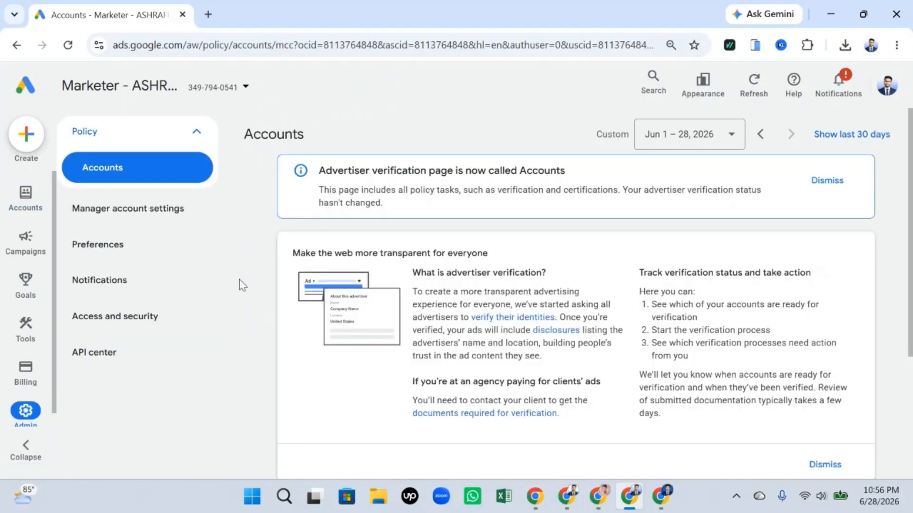
click(35, 203)
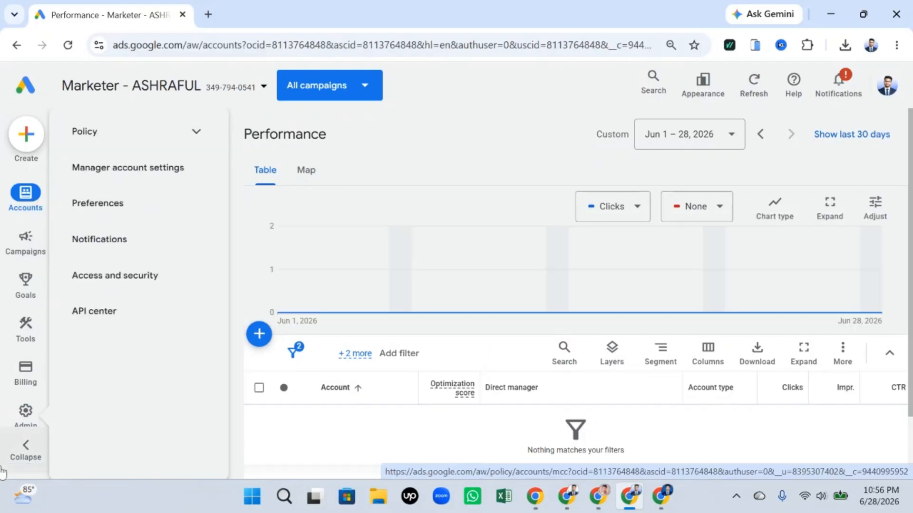
Capture the Performance page and outline the blue plus button above the accounts table with a red rectangle.
scroll(290, 280, down, 2)
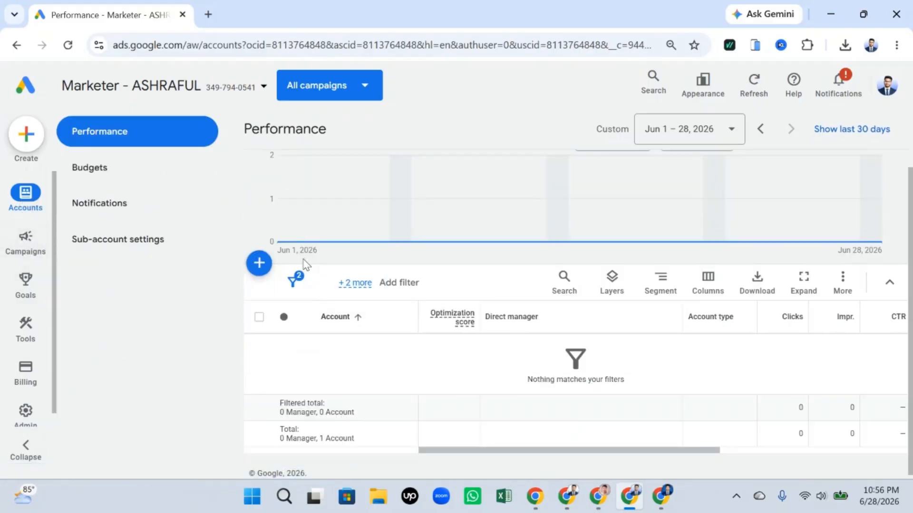
click(14, 15)
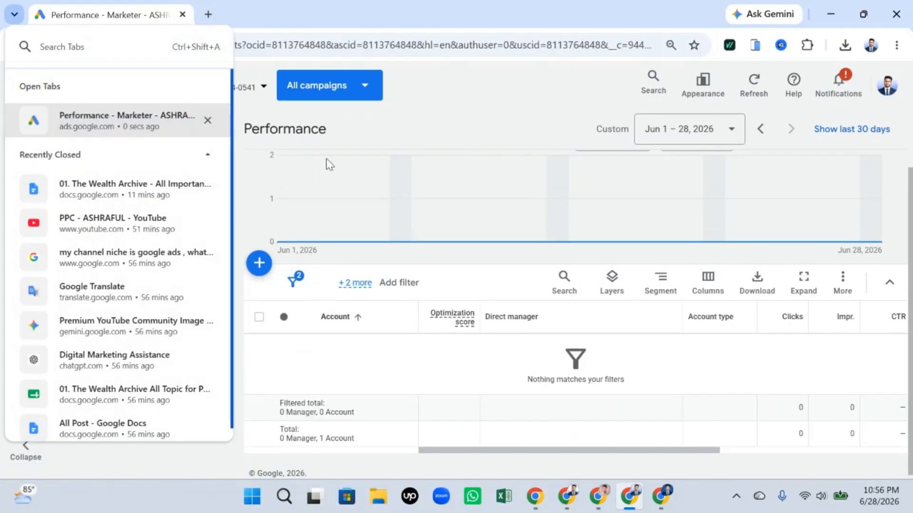
click(476, 139)
key(Print)
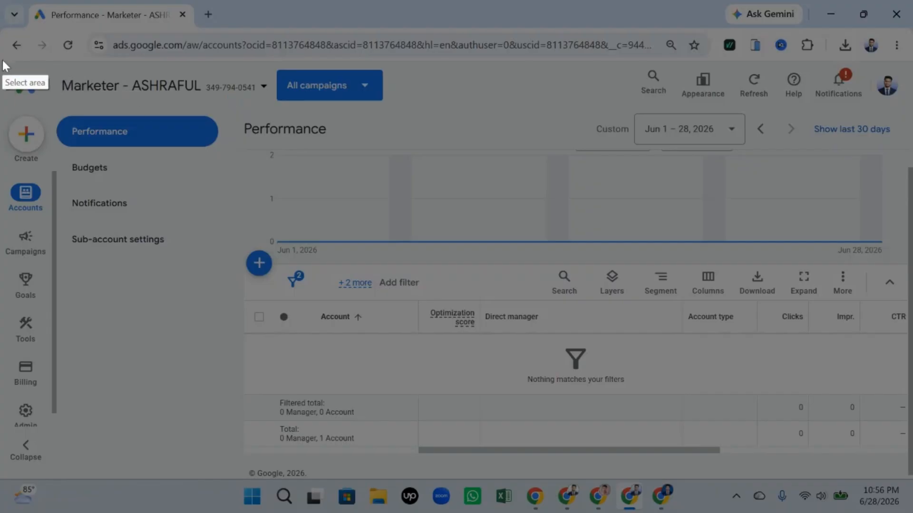
drag(1, 58, 912, 455)
click(896, 344)
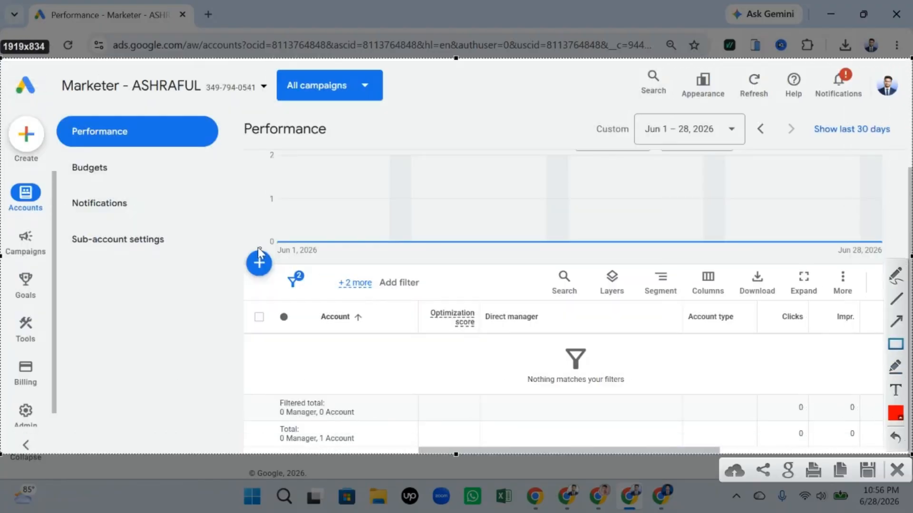
mouse_move(220, 224)
mouse_down()
mouse_move(257, 269)
mouse_move(313, 291)
mouse_up()
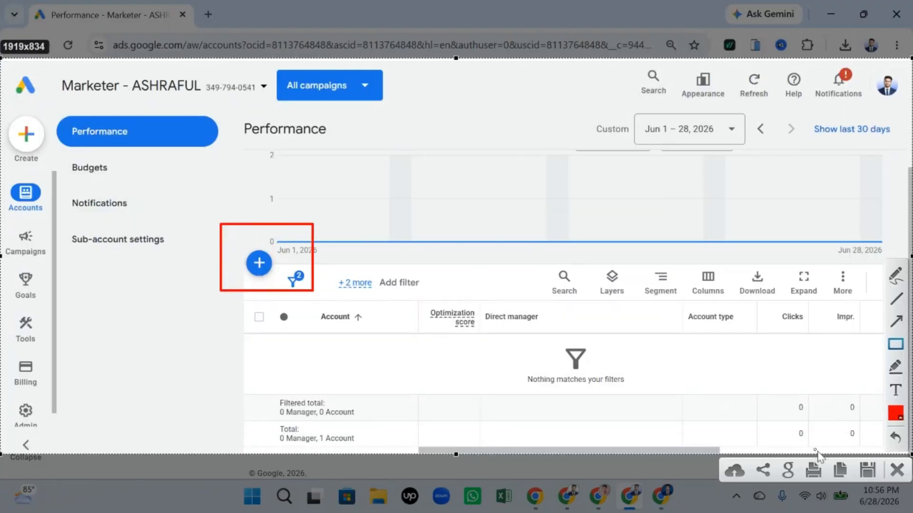
Close the annotated capture and show the options for adding an account to the manager account.
click(896, 471)
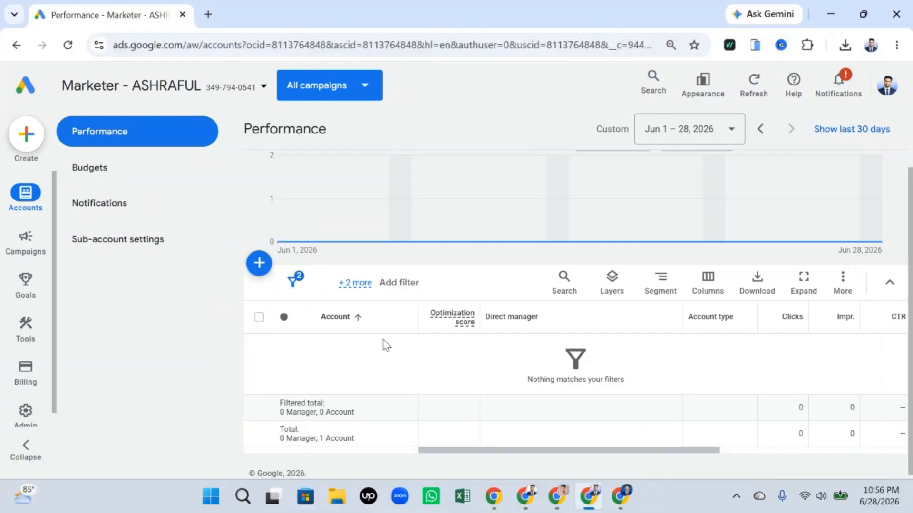
click(259, 263)
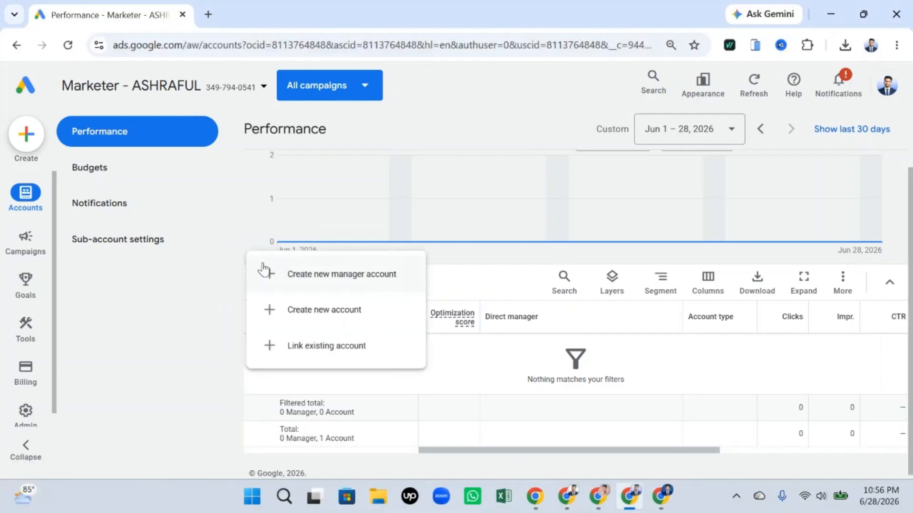
Capture the add-account options, outline them with a red rectangle, and point a red arrow at Link existing account.
key(Print)
mouse_move(1, 71)
mouse_down()
mouse_move(799, 323)
mouse_move(909, 454)
mouse_up()
click(898, 361)
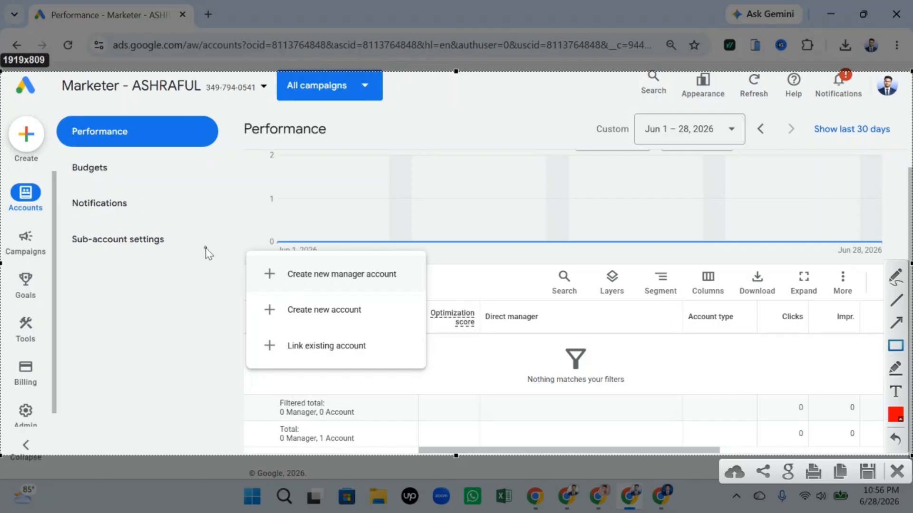
drag(195, 220, 500, 430)
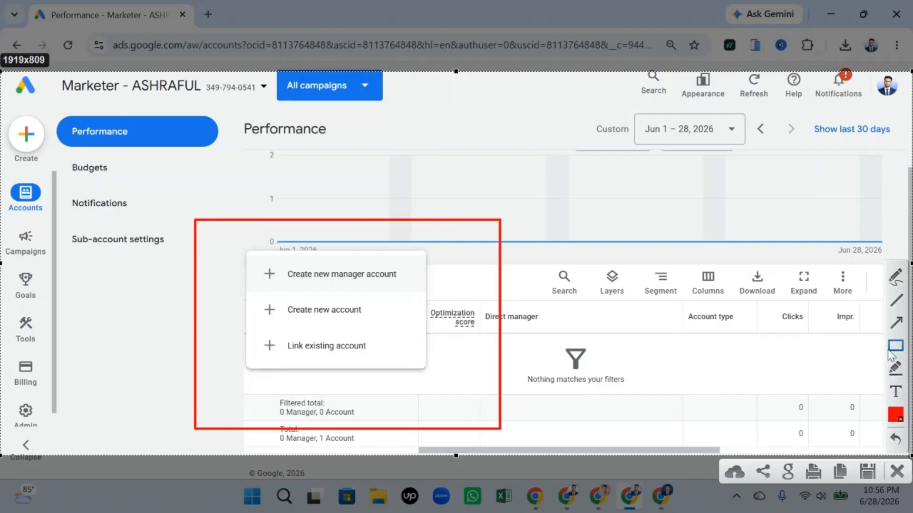
click(896, 324)
drag(220, 394, 286, 360)
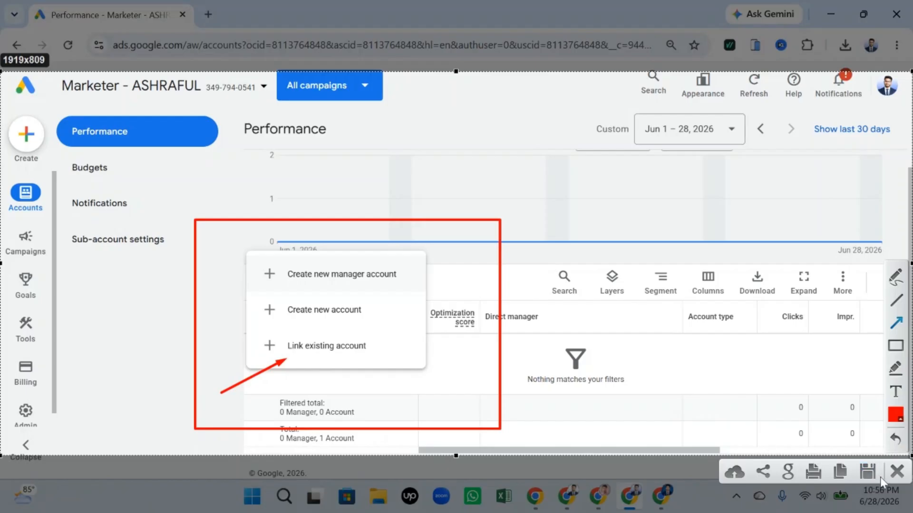
click(897, 476)
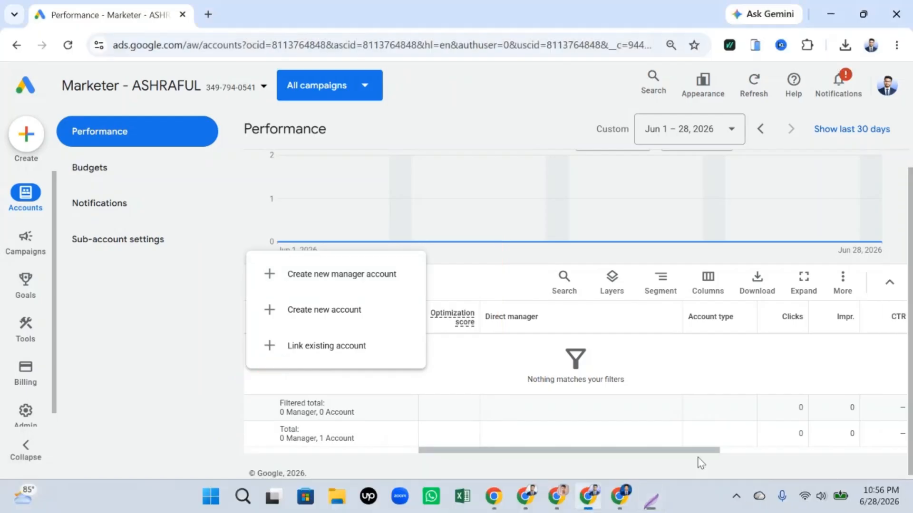
Start linking an existing account and paste the client's customer ID as the account to link.
click(364, 356)
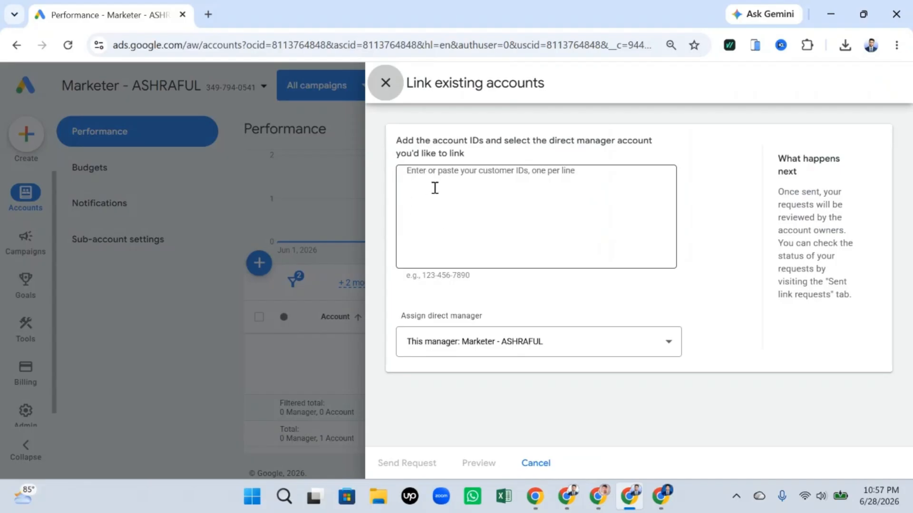
right_click(466, 190)
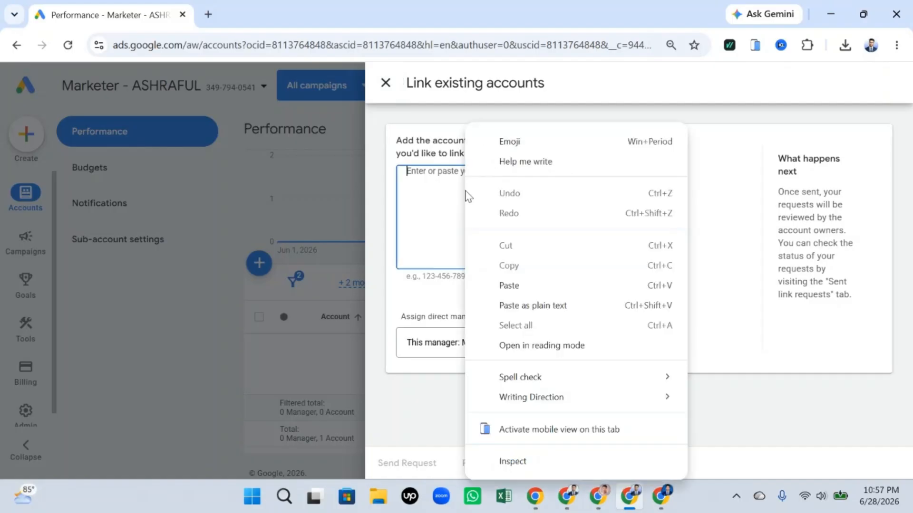
click(519, 285)
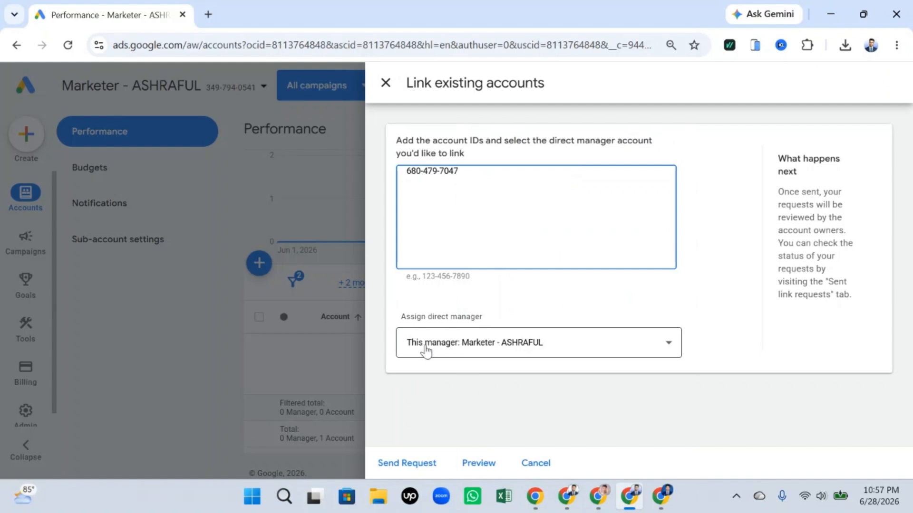
Keep this manager account as the direct manager and send the link request.
click(480, 352)
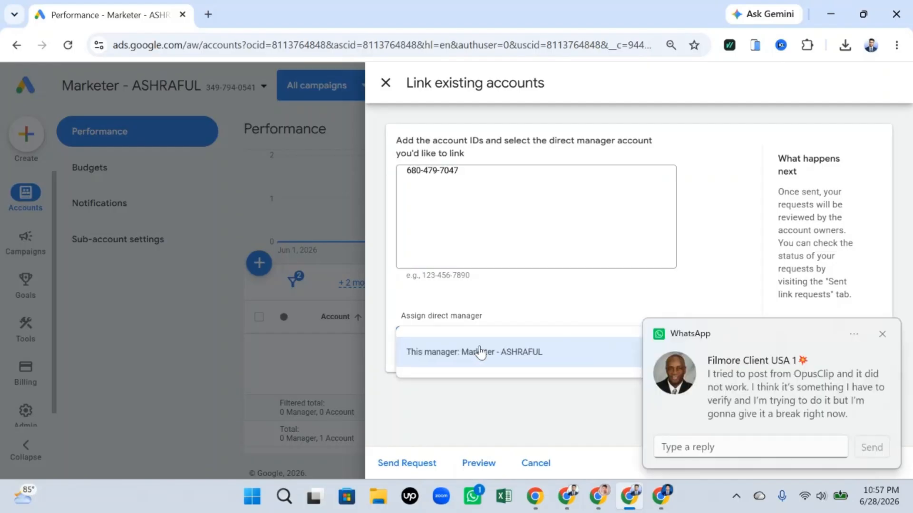
click(882, 334)
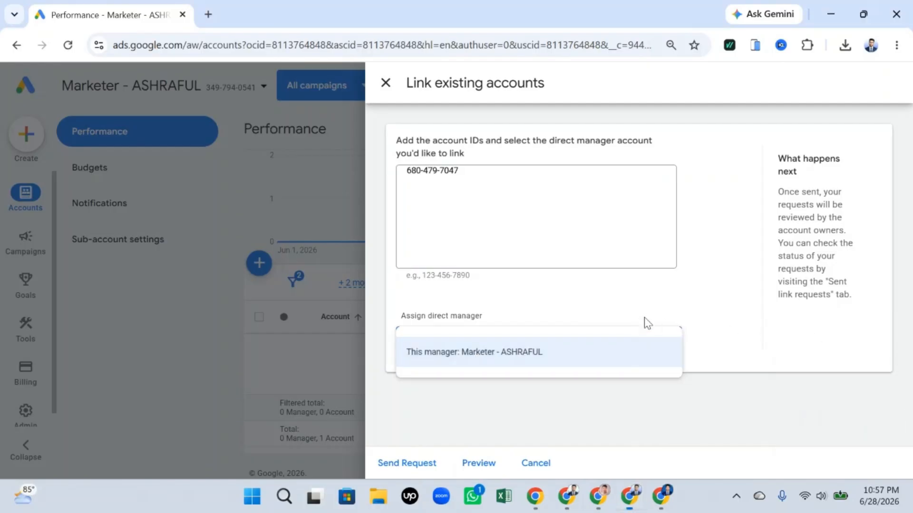
click(613, 303)
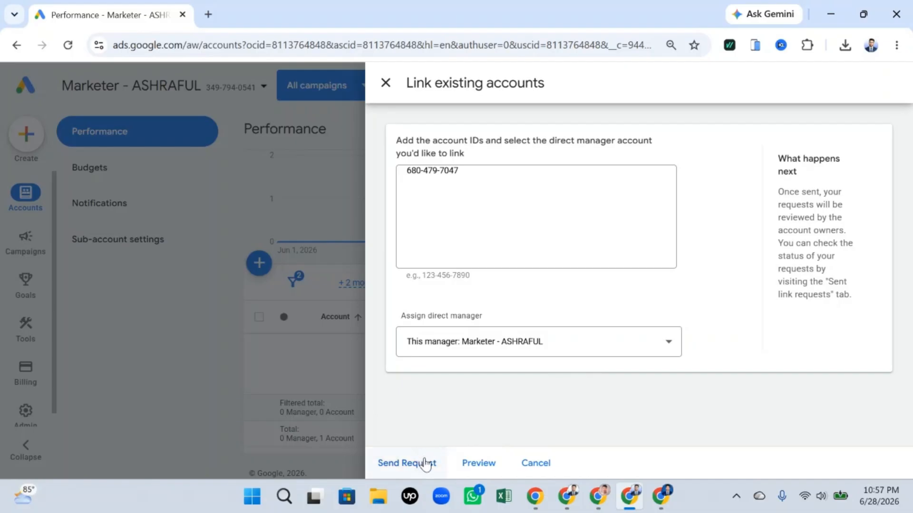
click(425, 463)
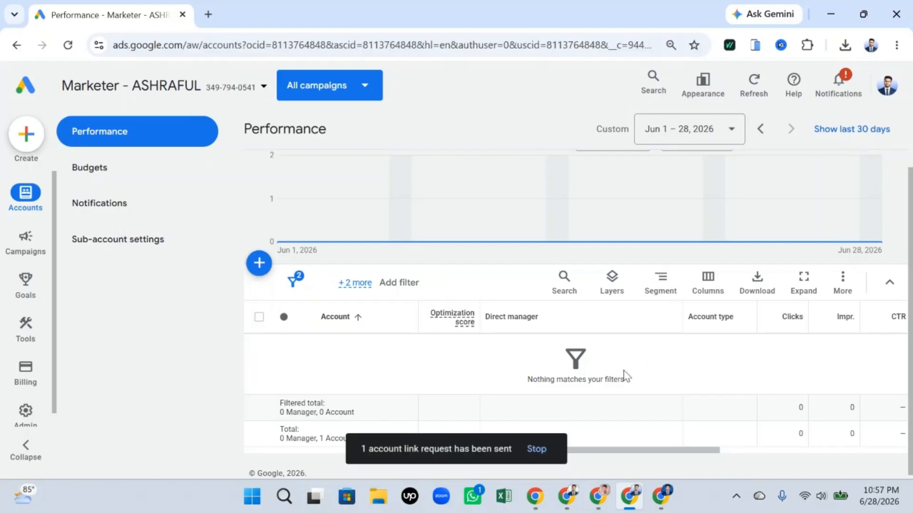
Capture the Performance page and outline the link-request notification with a red rectangle.
key(super+shift+s)
mouse_move(80, 134)
mouse_down()
mouse_move(723, 493)
mouse_move(874, 490)
mouse_up()
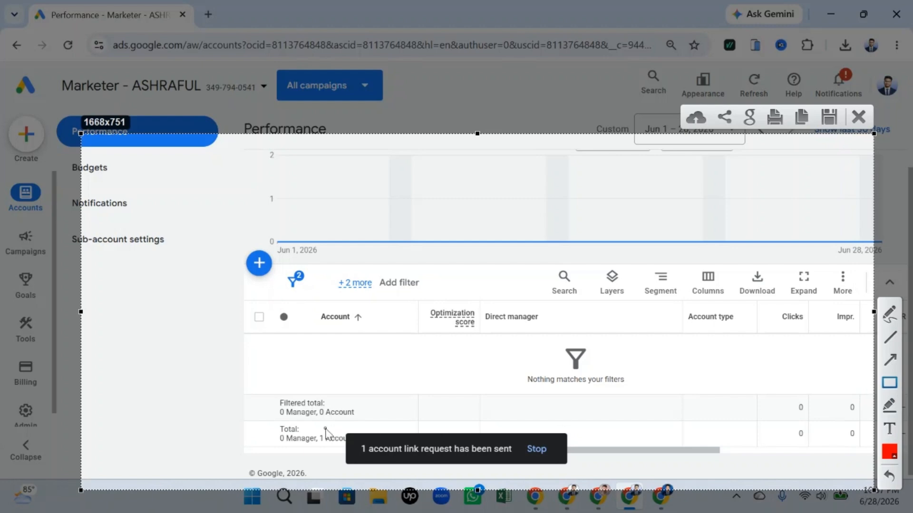
mouse_move(317, 418)
mouse_down()
mouse_move(666, 495)
mouse_move(686, 471)
mouse_up()
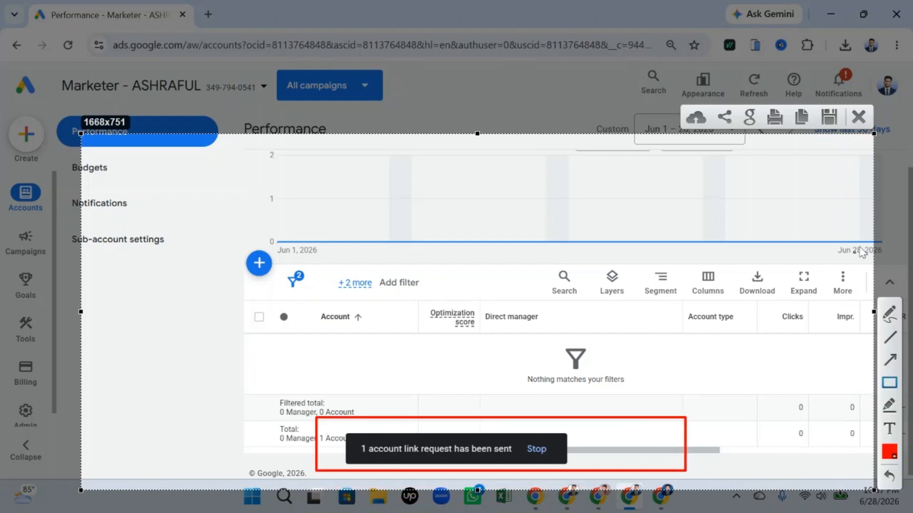
click(858, 117)
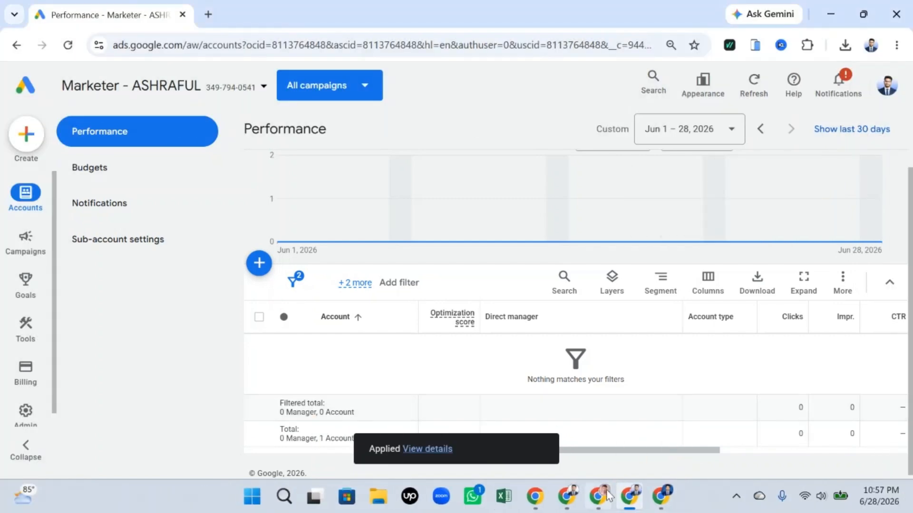
Switch to the client's Google Ads account and open the Managers list under Access and security.
click(591, 416)
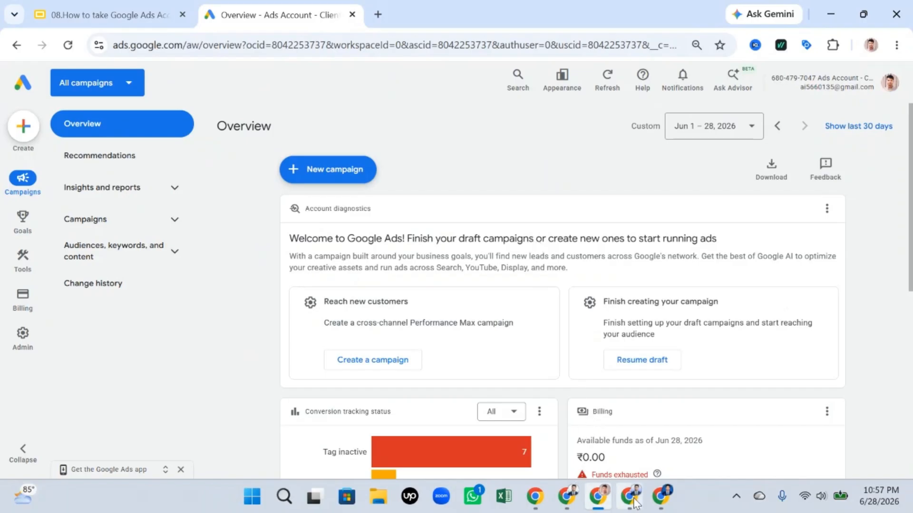
mouse_move(629, 496)
click(663, 438)
mouse_move(598, 496)
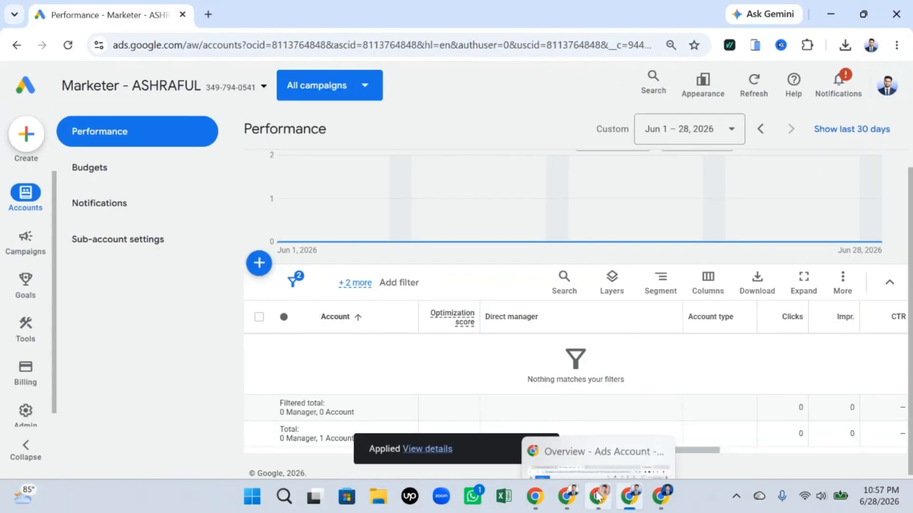
click(617, 419)
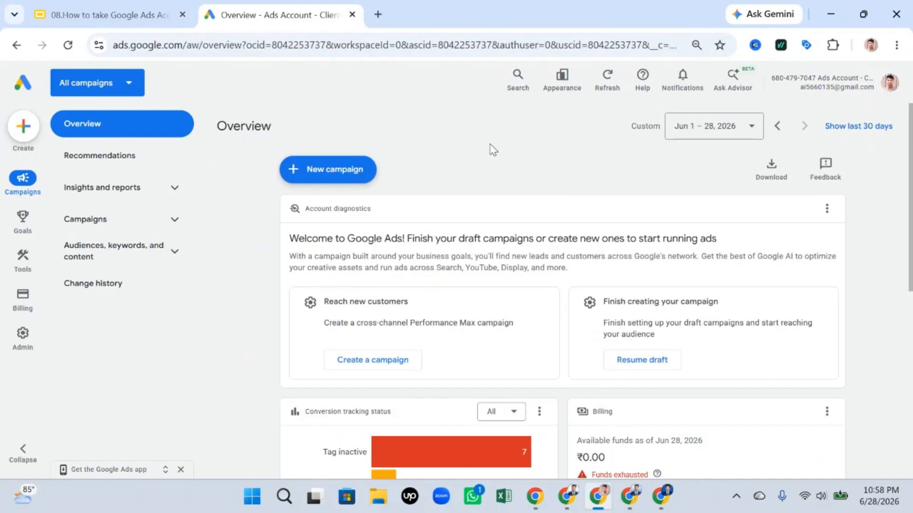
mouse_move(29, 343)
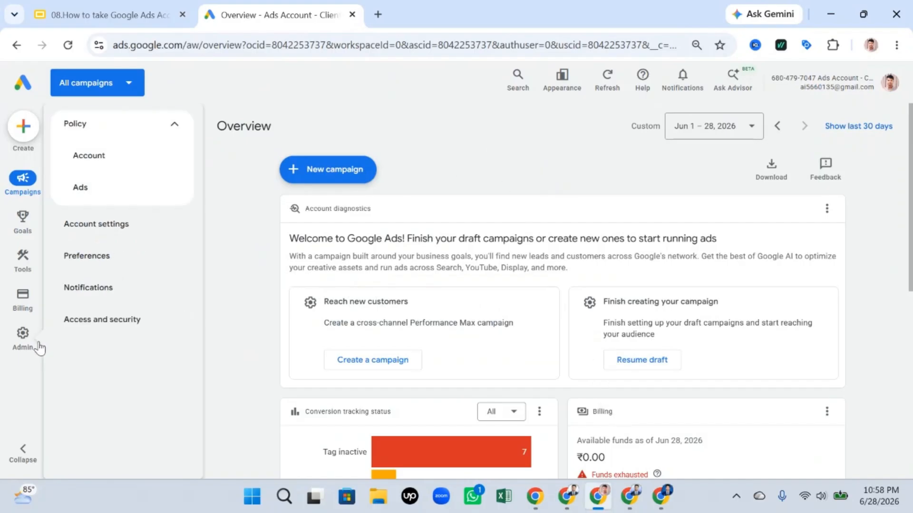
click(27, 344)
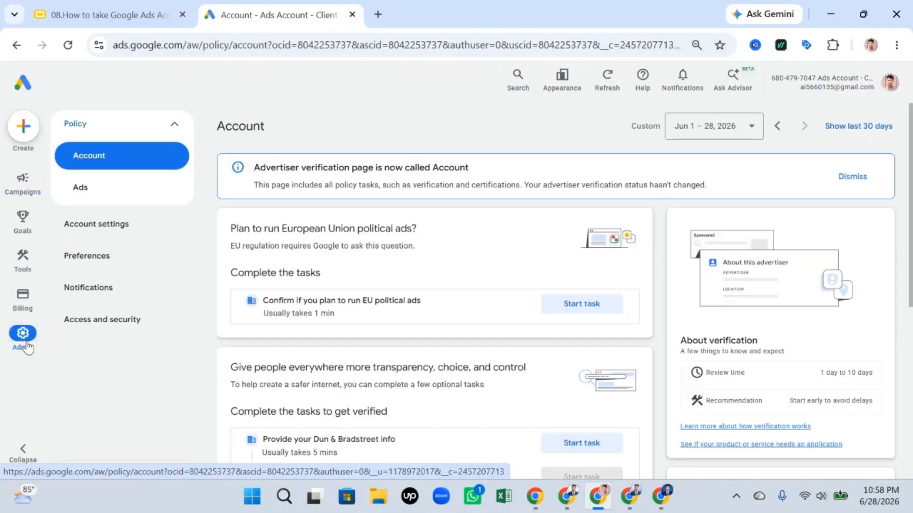
click(91, 328)
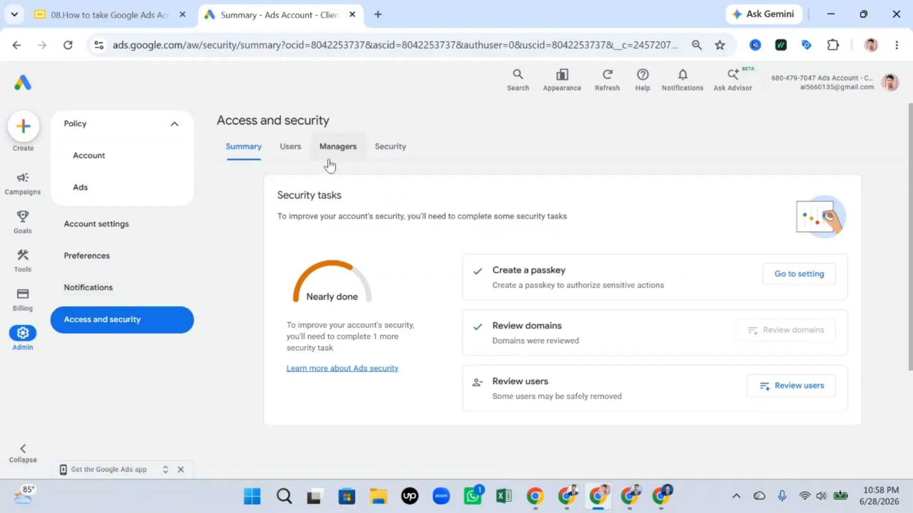
click(340, 151)
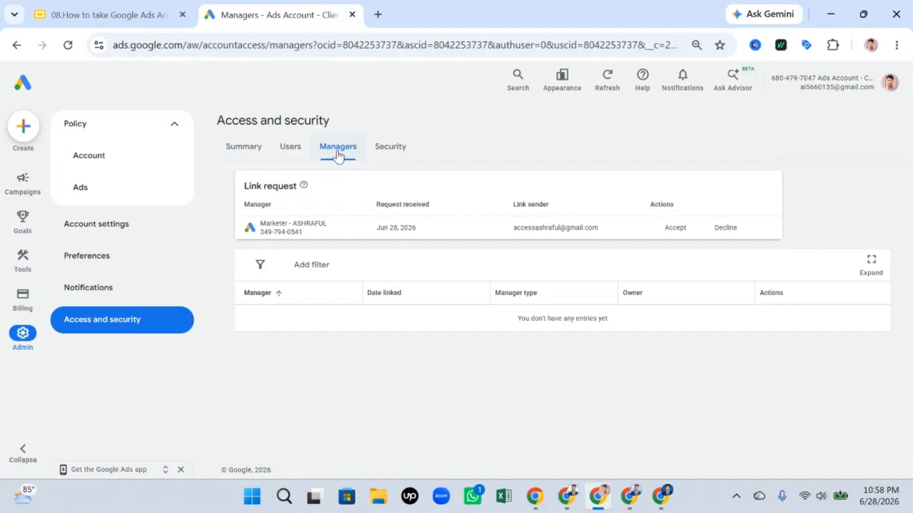
Capture the Managers page and outline the Managers heading, the link request row, and its Accept action in red.
key(Print)
drag(908, 440, 912, 479)
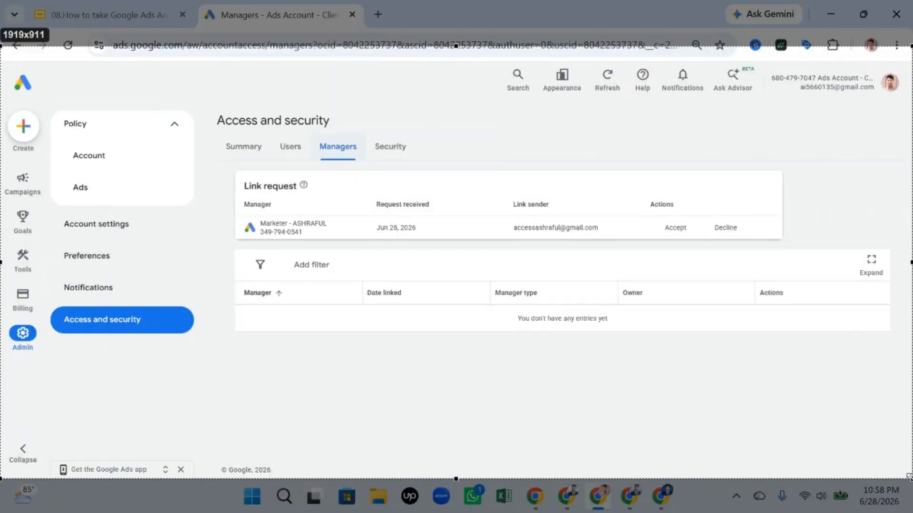
drag(301, 138, 383, 161)
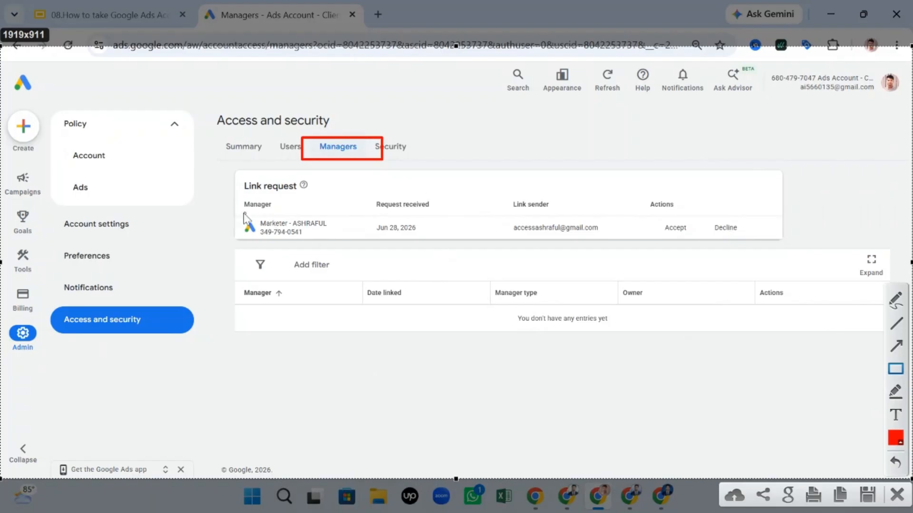
mouse_move(227, 198)
mouse_down()
mouse_move(344, 232)
mouse_move(803, 237)
mouse_move(855, 246)
mouse_up()
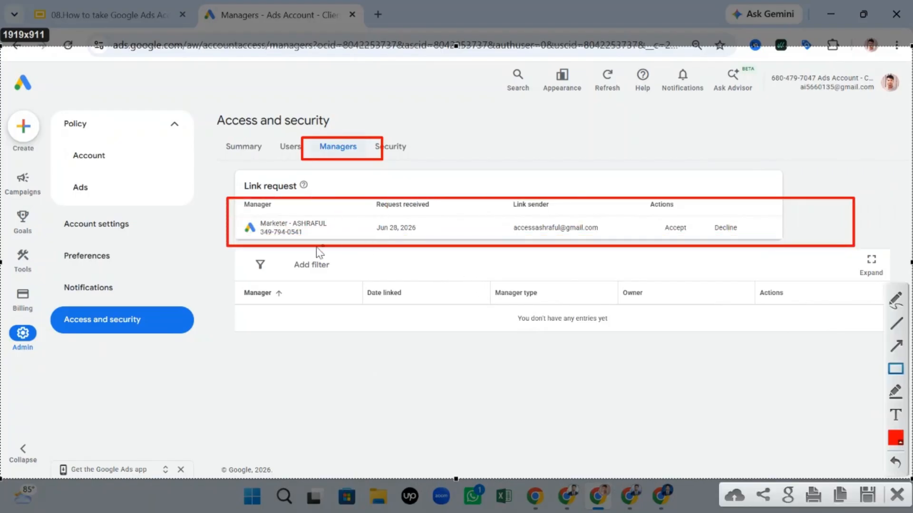
drag(653, 216, 694, 240)
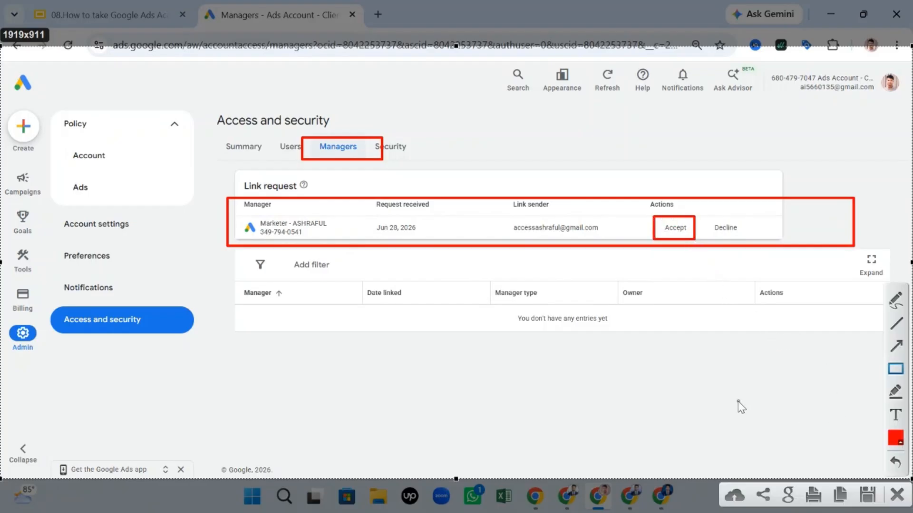
click(898, 503)
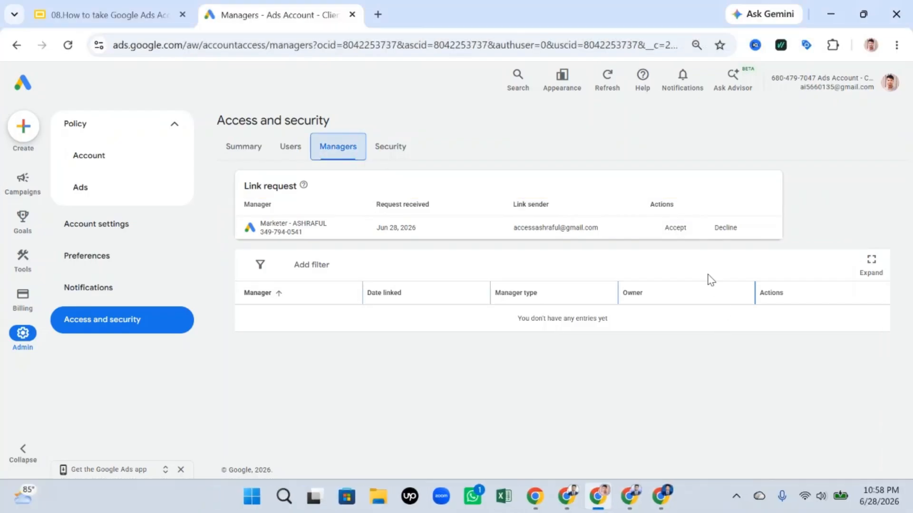
Accept the marketer's link request and grant the manager account access to the client account.
click(677, 229)
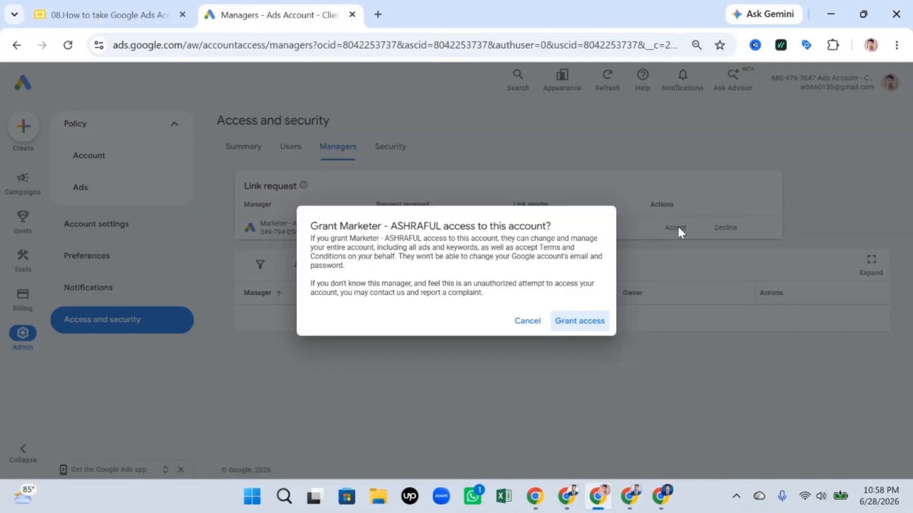
click(586, 328)
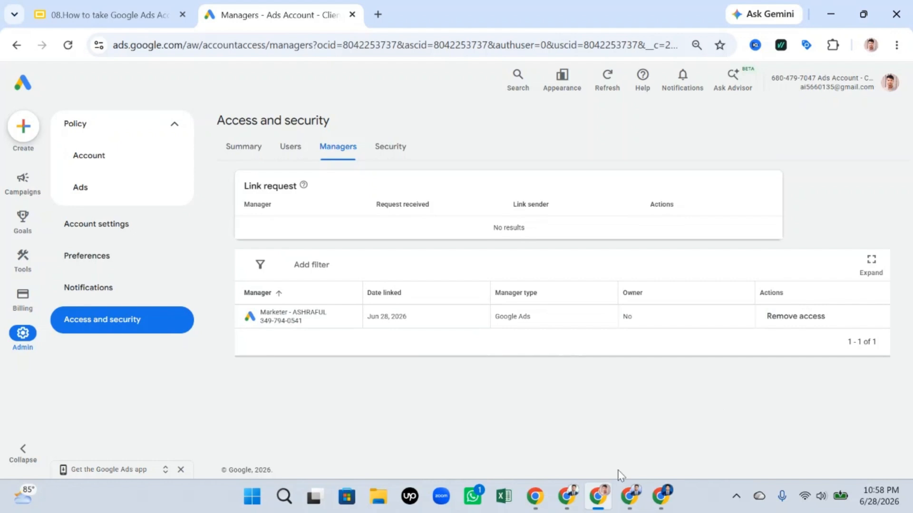
Switch back to the manager account, reload its Performance page, and show the list of linked accounts.
mouse_move(629, 497)
click(629, 456)
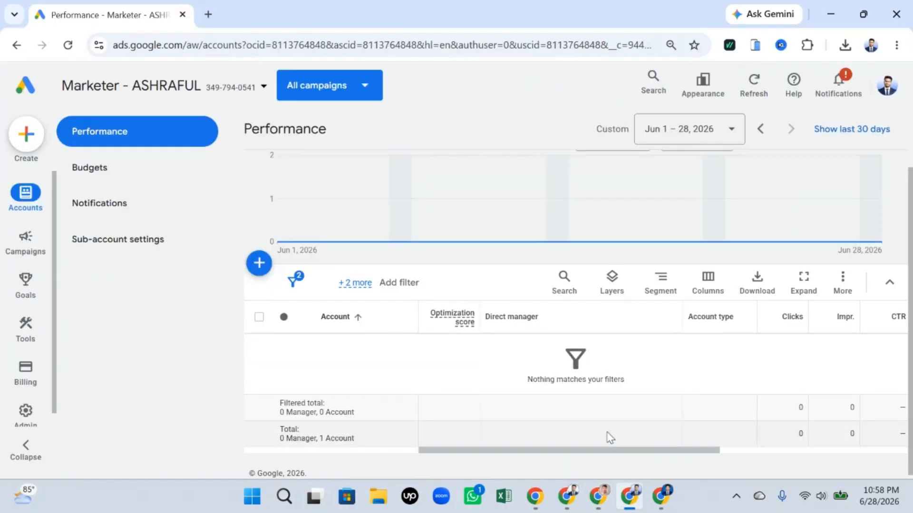
click(68, 45)
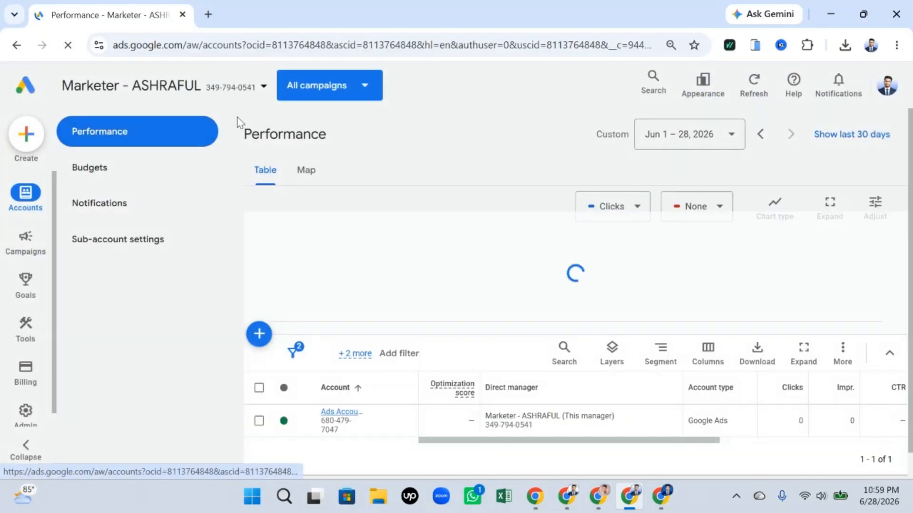
click(259, 89)
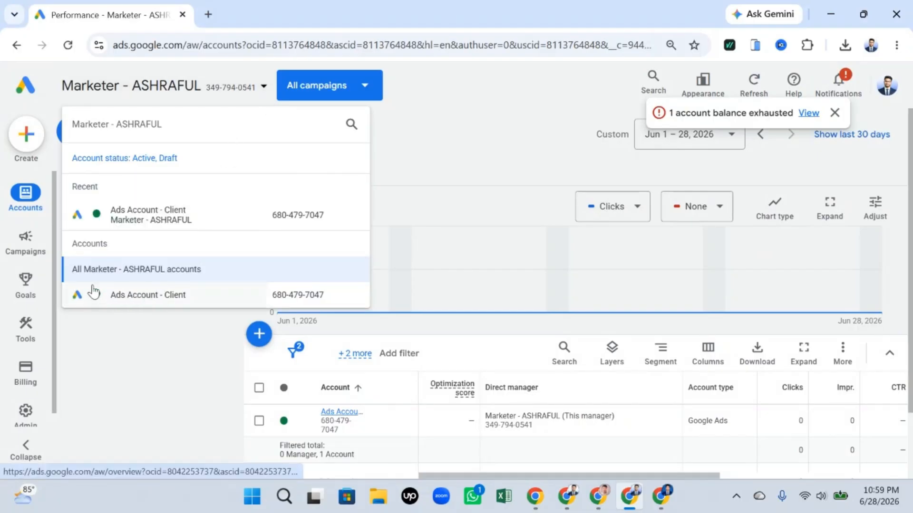
Capture the account list and outline the manager's linked client account and its customer ID with red rectangles.
key(super+shift+s)
mouse_move(0, 53)
mouse_down()
mouse_move(533, 388)
mouse_move(912, 457)
mouse_up()
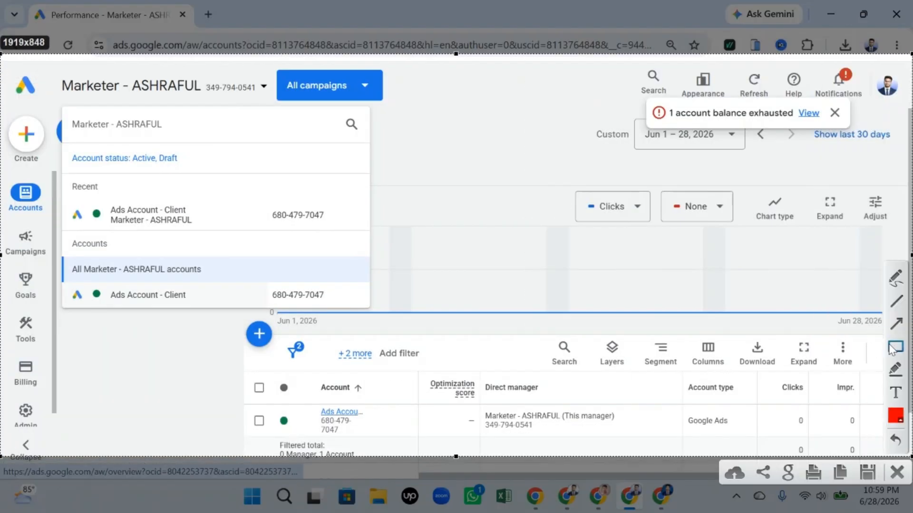
mouse_move(52, 259)
mouse_down()
mouse_move(249, 328)
mouse_move(379, 318)
mouse_up()
drag(261, 287, 340, 305)
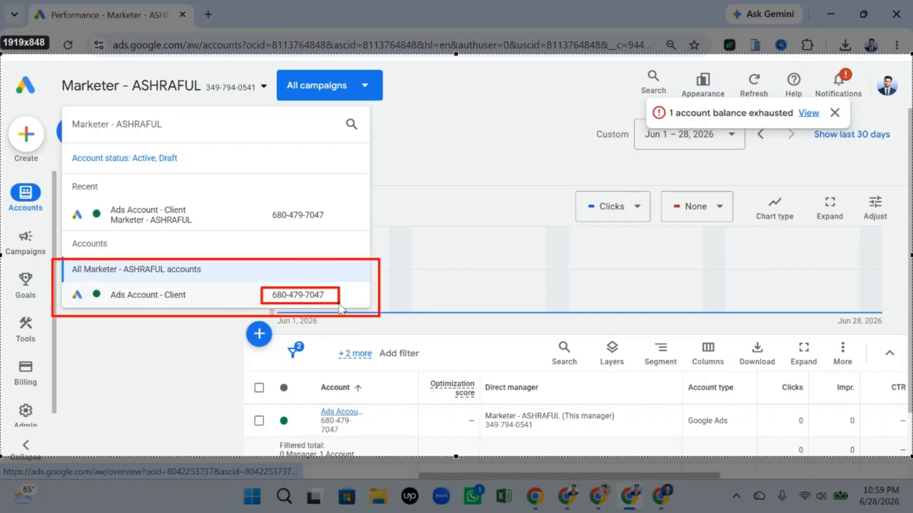
Discard the current capture, capture the client account's header in its own window, and outline the customer ID in red.
click(897, 472)
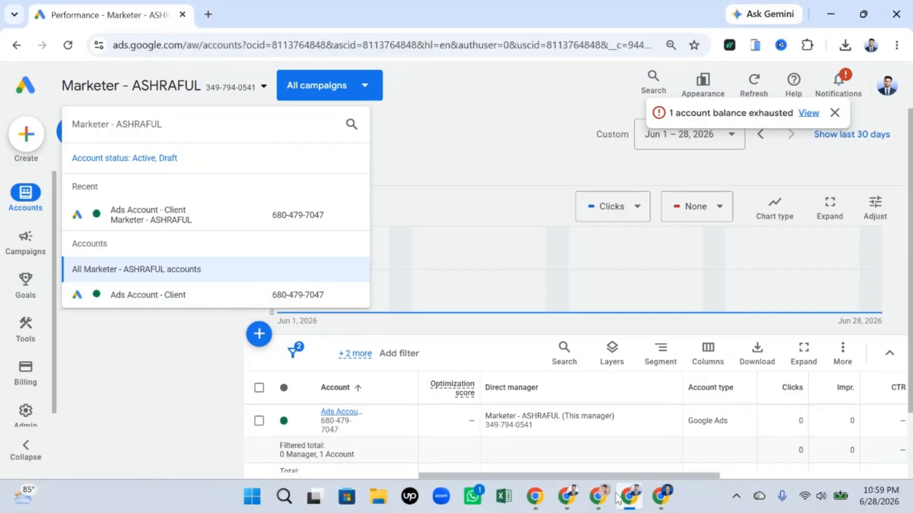
click(613, 498)
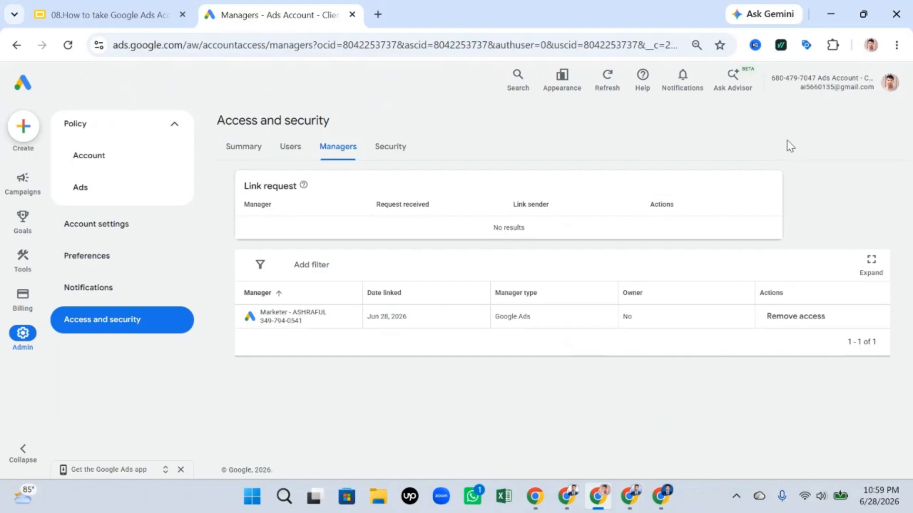
key(Print)
drag(740, 40, 912, 117)
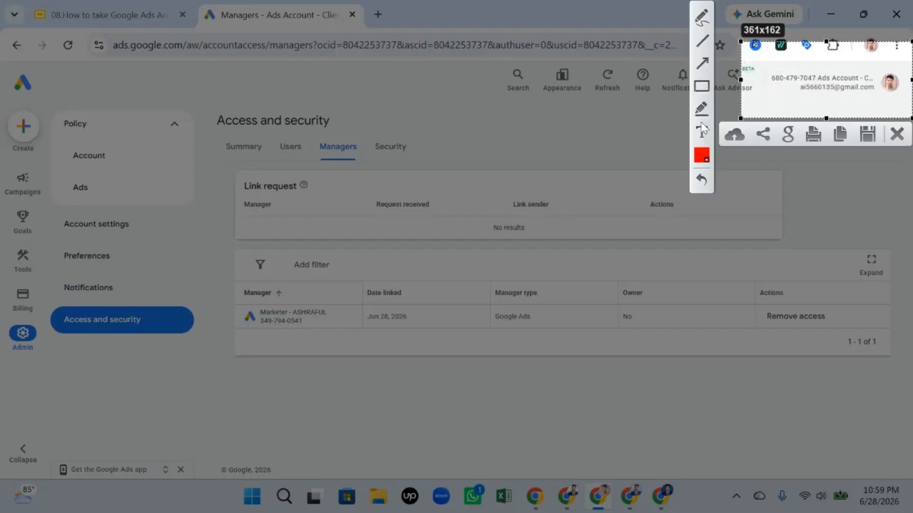
mouse_move(766, 68)
mouse_down()
mouse_move(833, 93)
mouse_move(831, 81)
mouse_up()
click(897, 134)
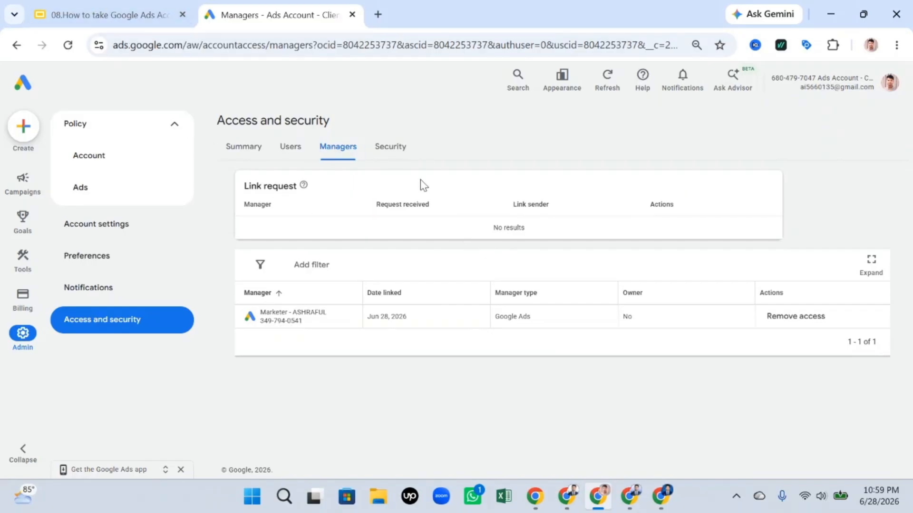
In the client profile's Google Slides presentation, show the account details and highlight the client's e-mail address.
click(107, 15)
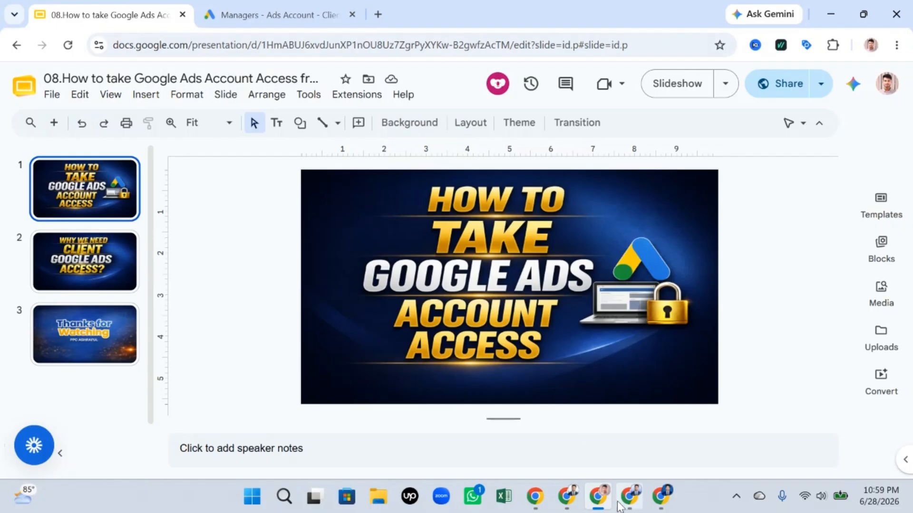
mouse_move(626, 507)
click(893, 89)
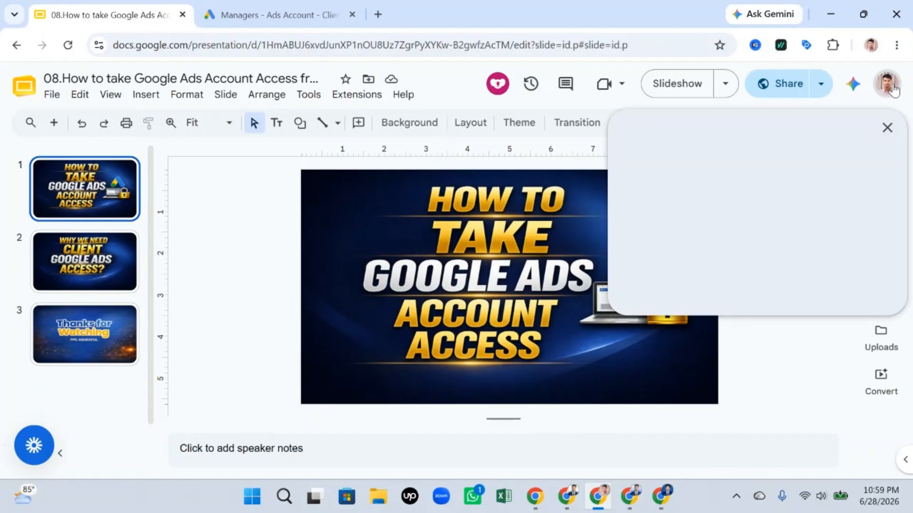
drag(704, 130, 814, 138)
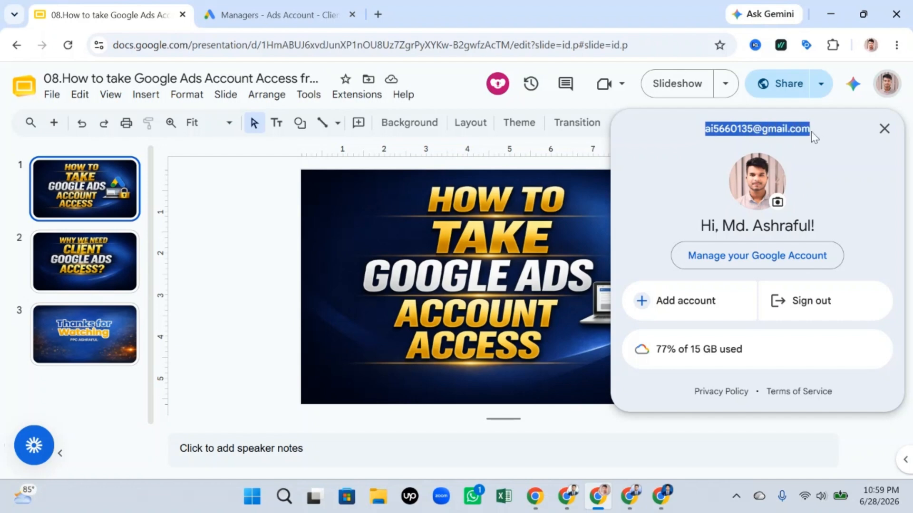
click(695, 136)
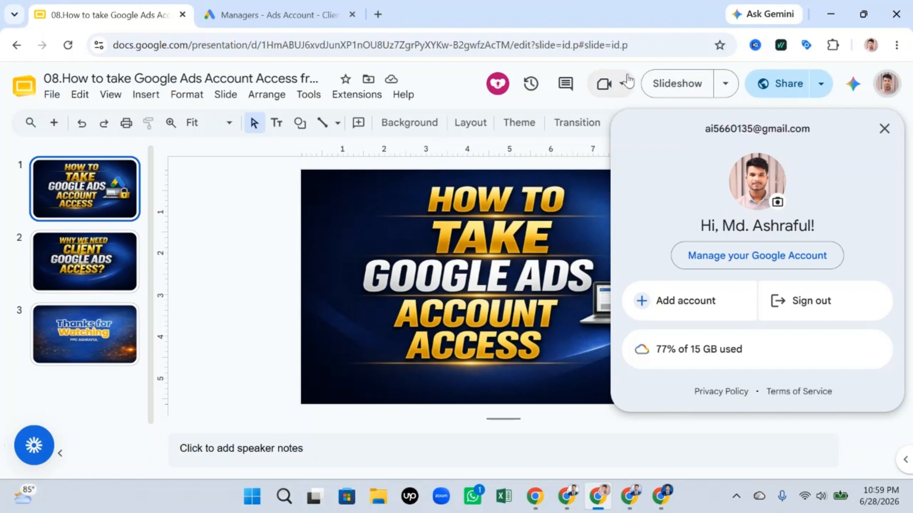
click(433, 89)
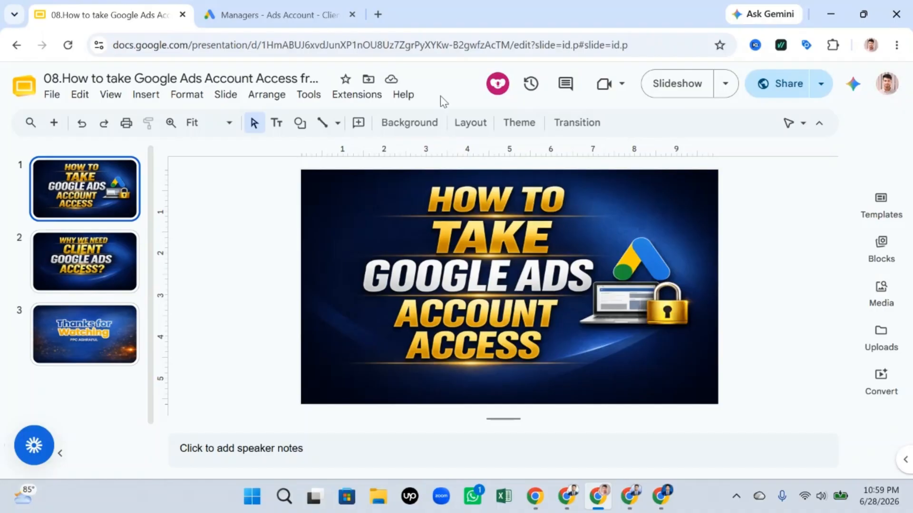
Switch to the manager account window and copy the marketer's e-mail address from the account details.
click(631, 437)
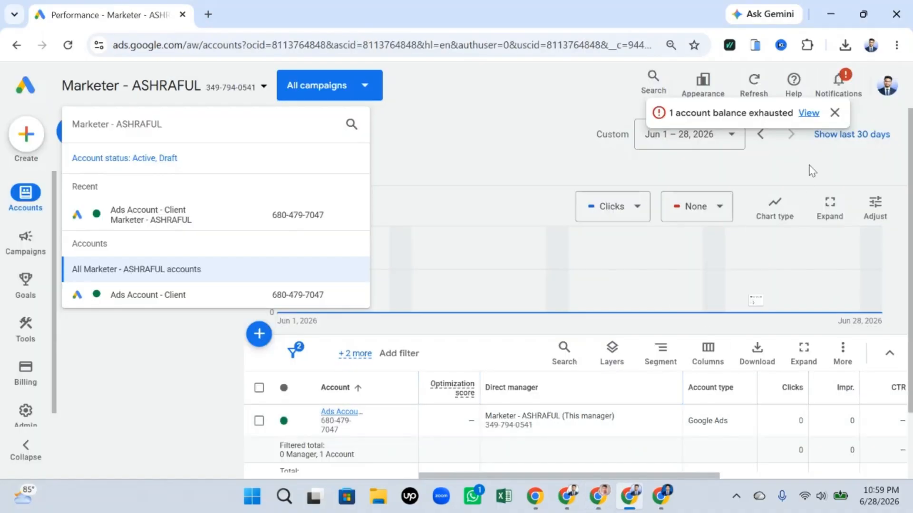
click(885, 88)
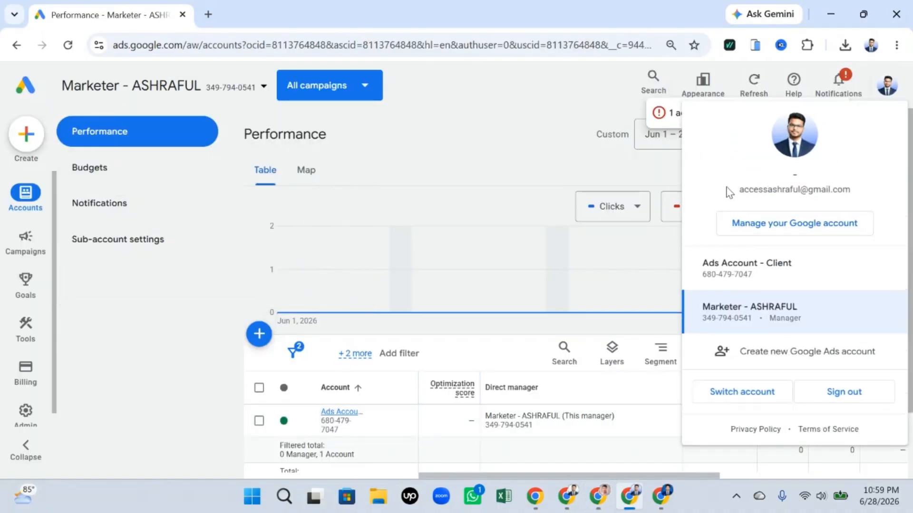
drag(852, 189, 739, 193)
key(super+c)
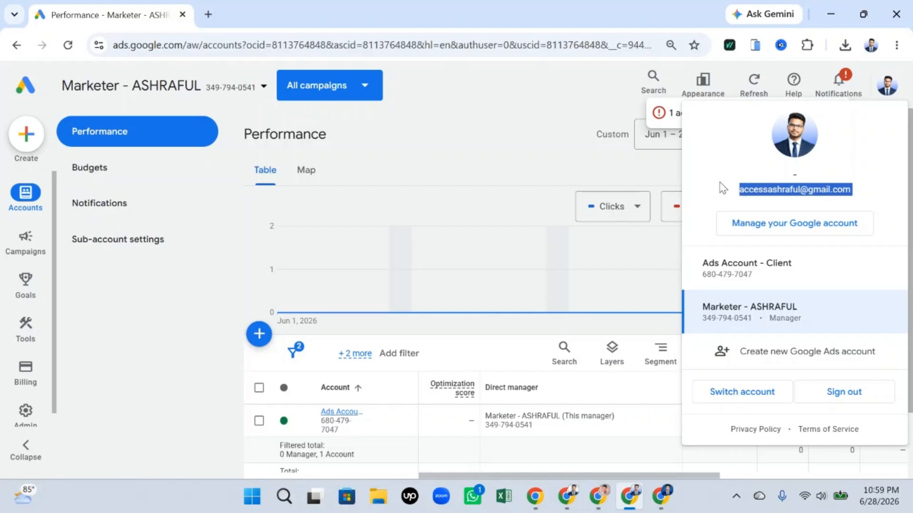
right_click(781, 190)
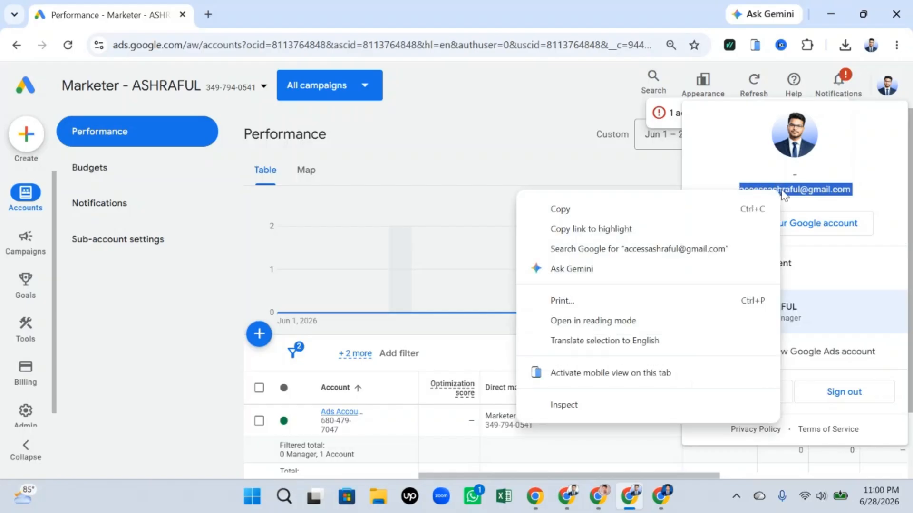
click(697, 201)
right_click(756, 193)
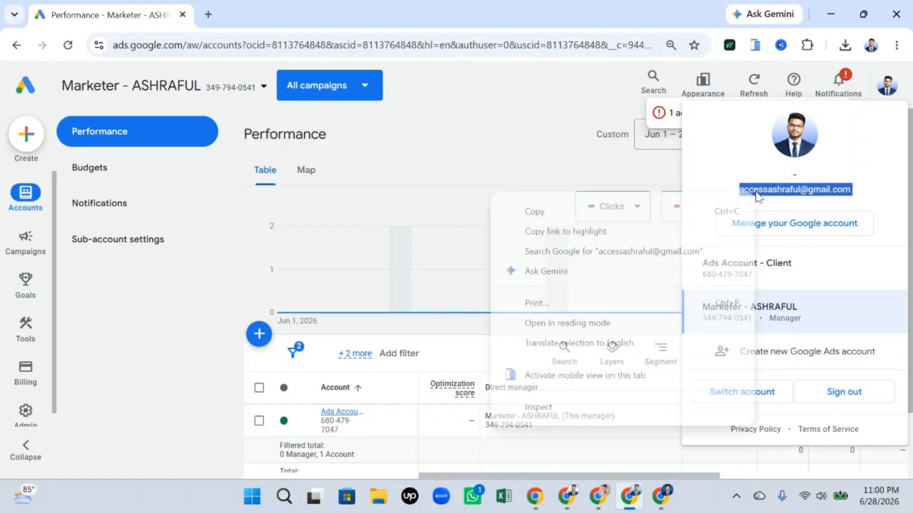
click(719, 212)
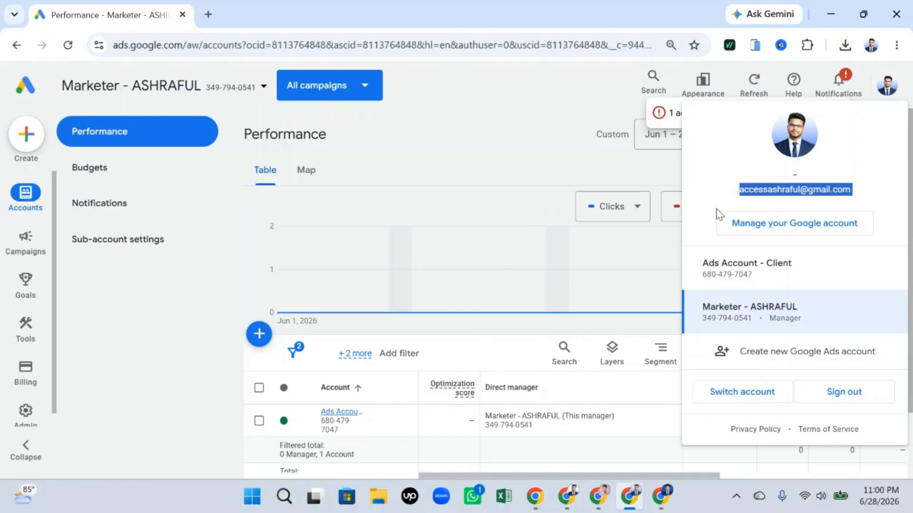
right_click(756, 195)
click(699, 212)
Return to the client's Google Ads account and show the Users list under Access and security.
click(601, 439)
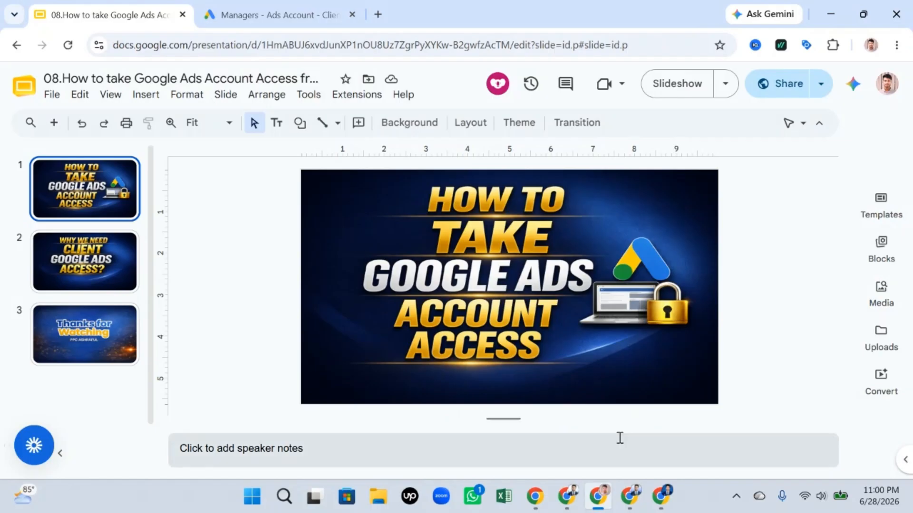
click(292, 1)
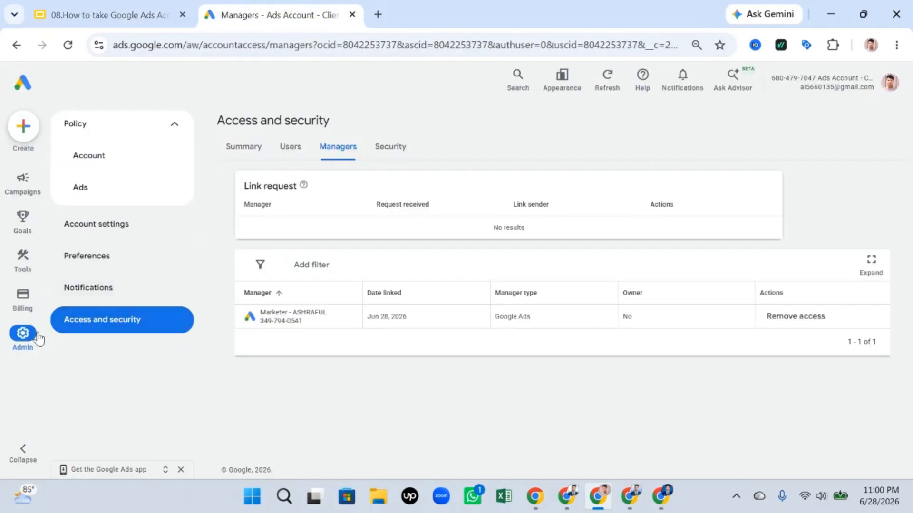
click(22, 339)
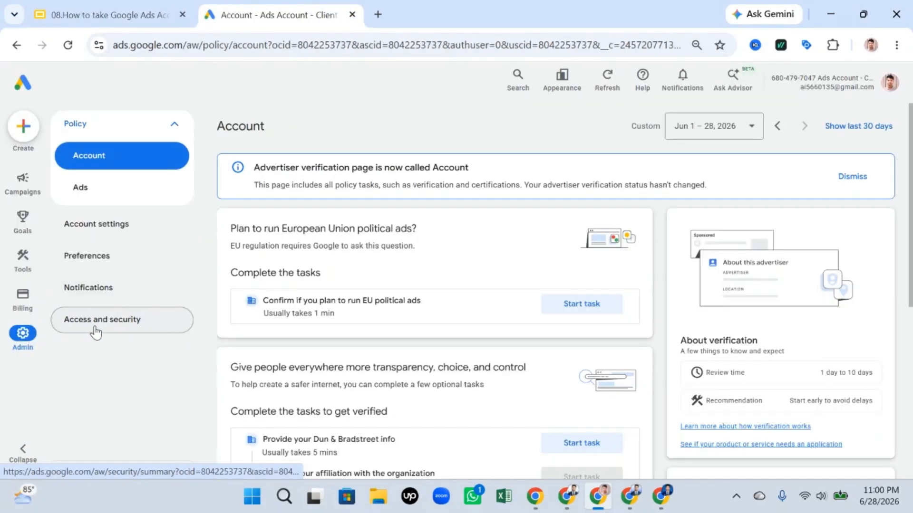
click(96, 328)
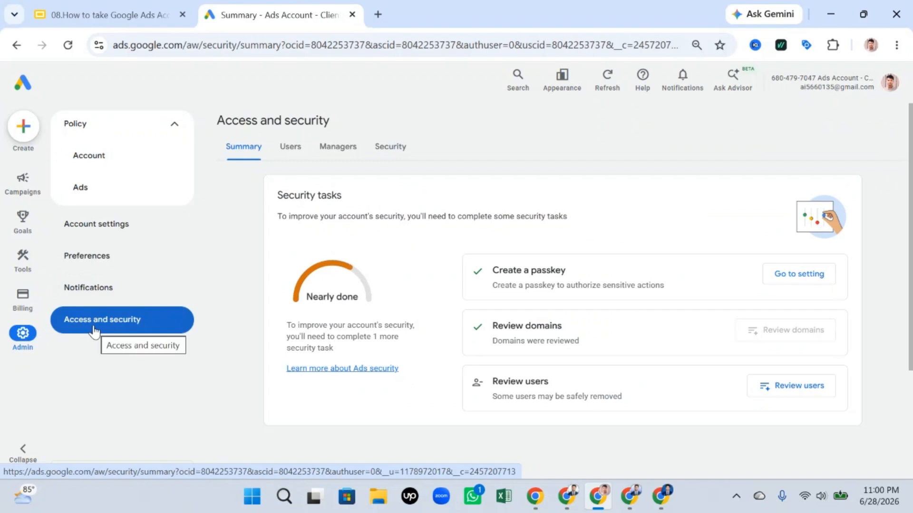
click(290, 148)
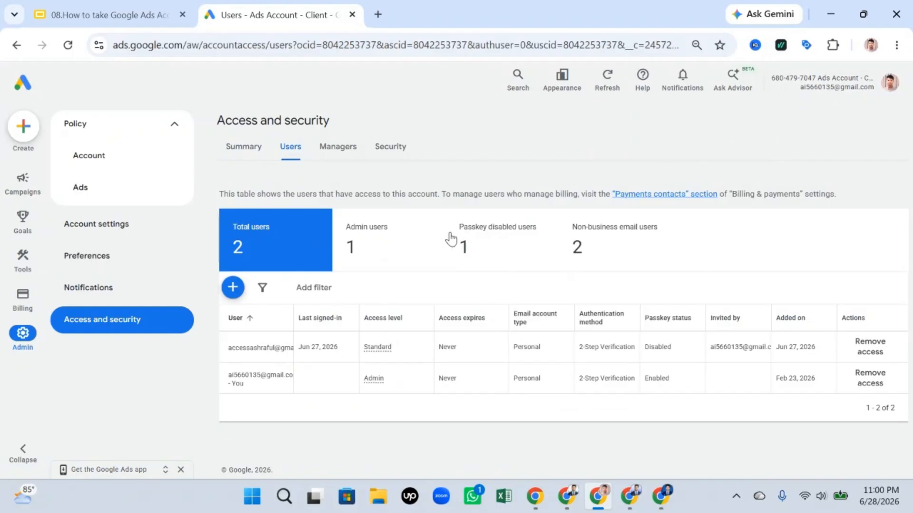
Start a new user invitation for Ads Account - Client and paste the marketer's e-mail address as the invitee.
click(233, 288)
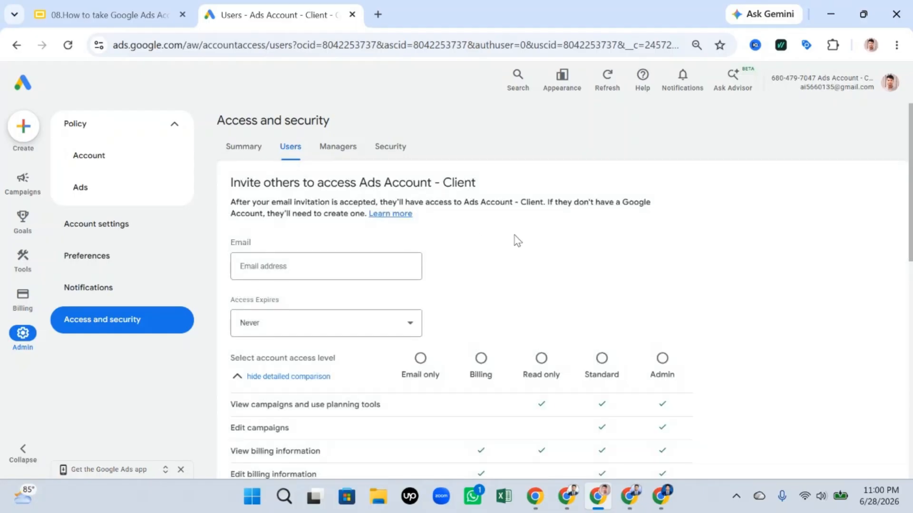
scroll(561, 240, down, 2)
scroll(372, 242, up, 2)
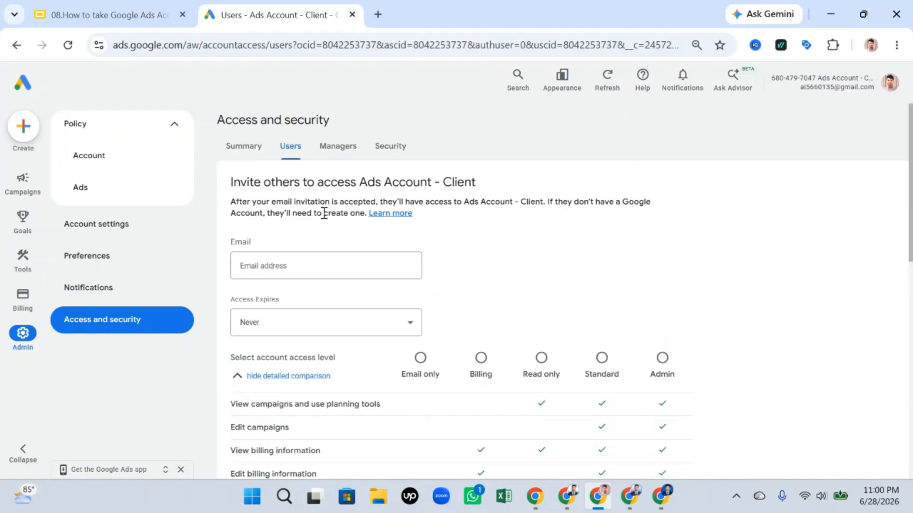
click(287, 267)
right_click(287, 267)
click(316, 314)
click(531, 262)
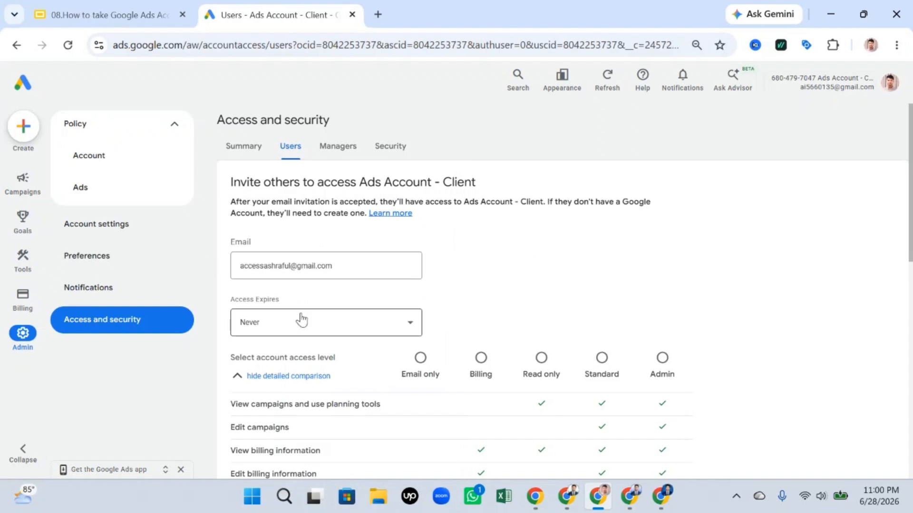
Examine the expiry options for the invited user's access, including Never, 1 year and calendar dates, without choosing one.
click(310, 334)
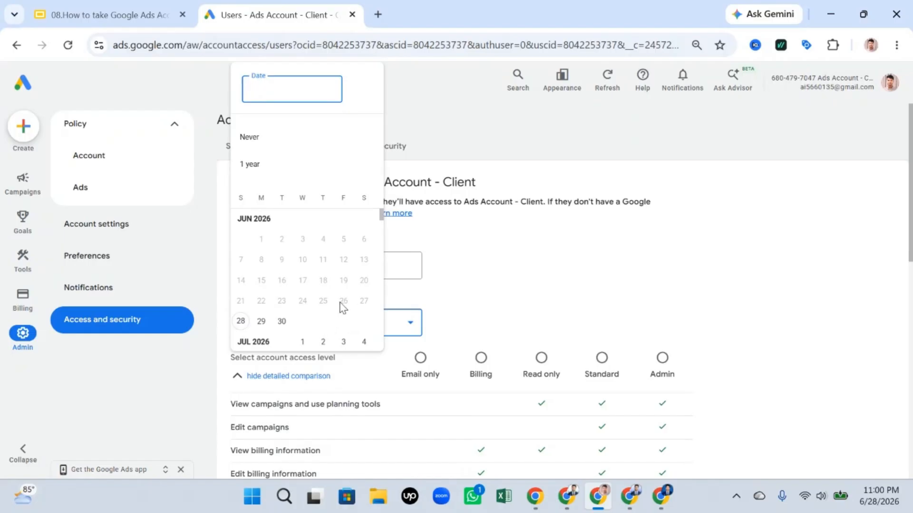
scroll(279, 240, down, 3)
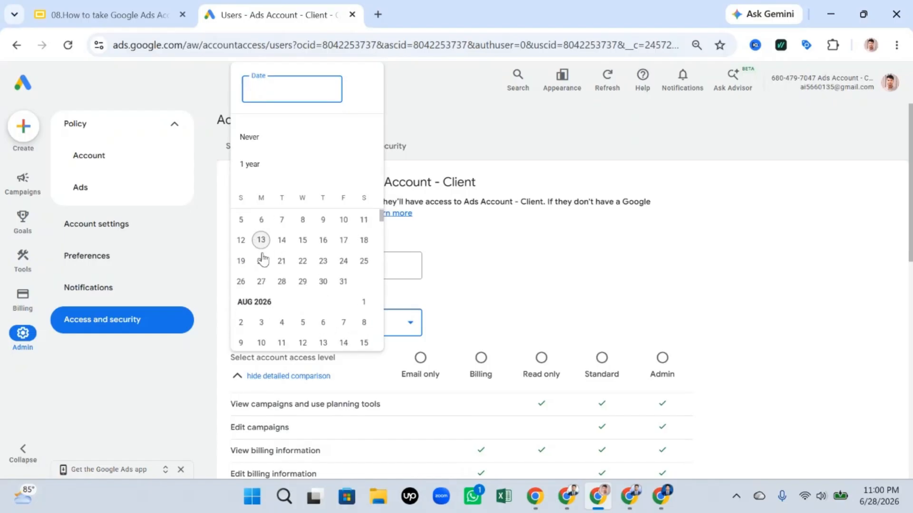
click(574, 287)
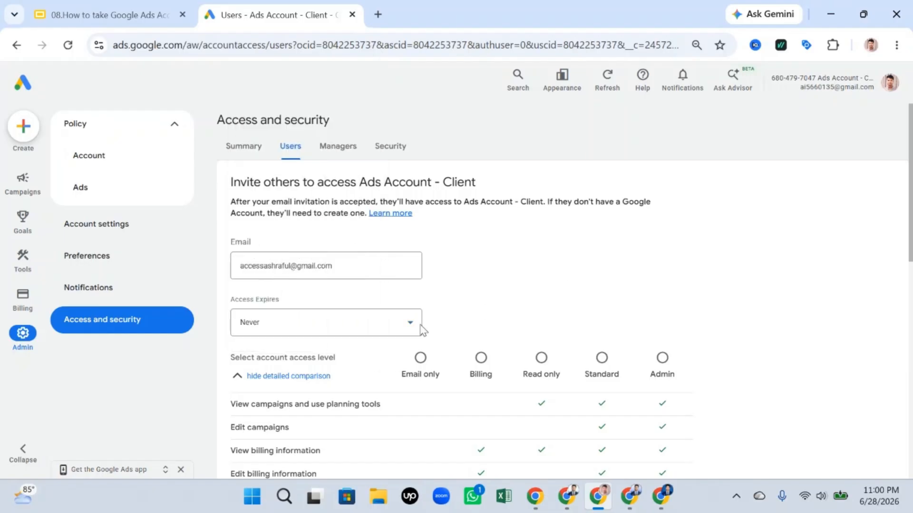
click(272, 338)
click(631, 307)
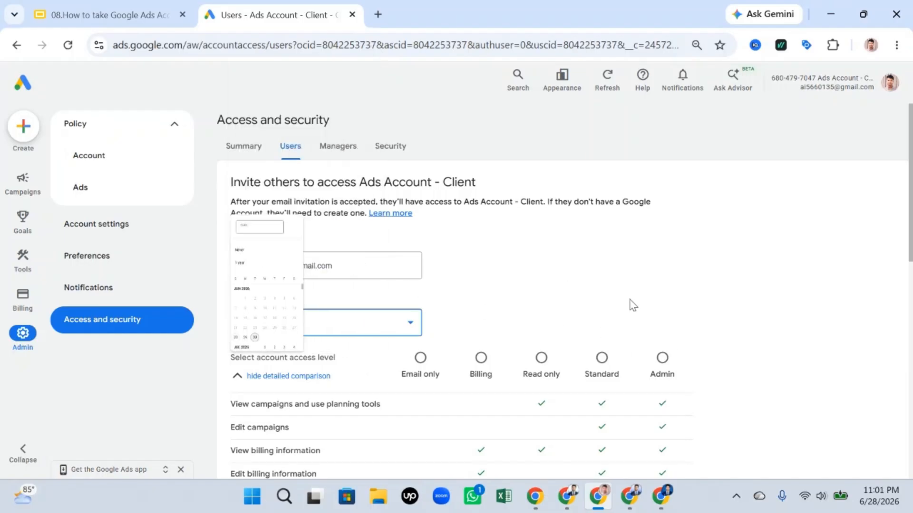
Compare the account access levels and choose Standard for the invited user.
scroll(690, 287, down, 3)
drag(224, 216, 362, 208)
click(776, 195)
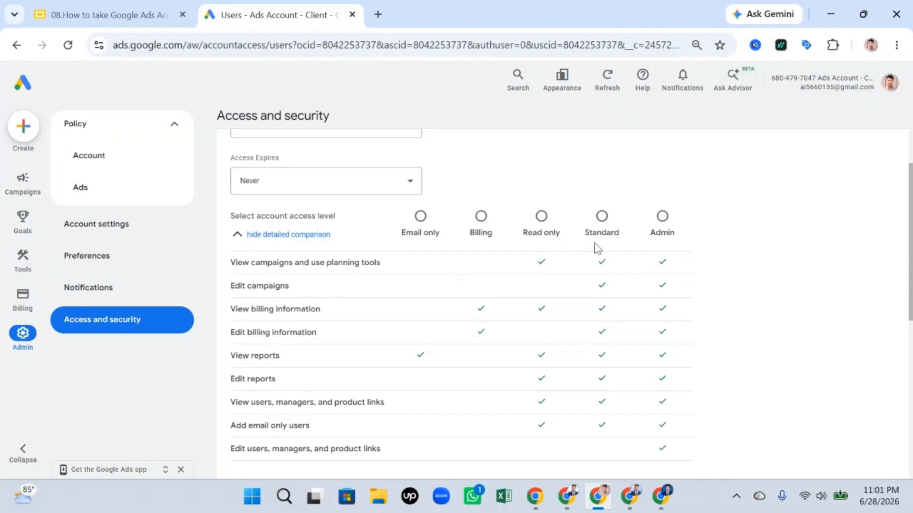
click(601, 232)
scroll(618, 370, down, 1)
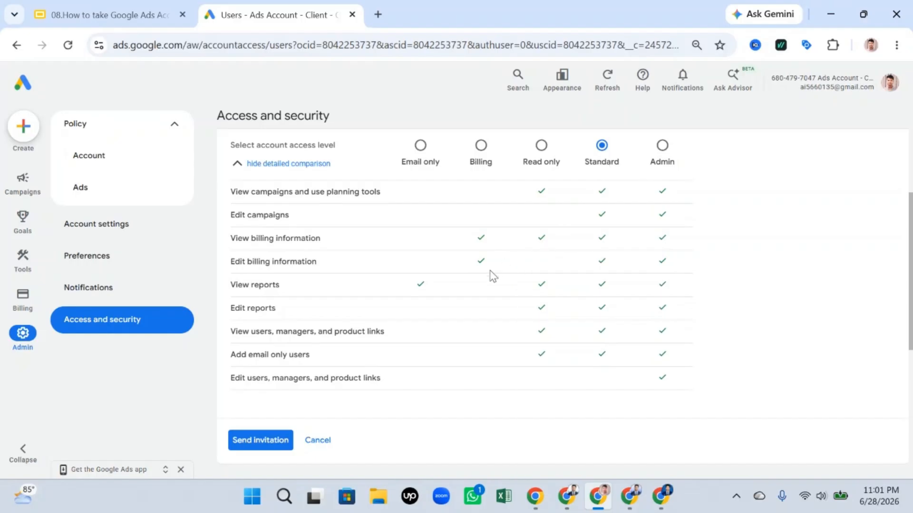
Review the invitation form and try to send the invitation to the marketer's e-mail address.
scroll(493, 275, up, 4)
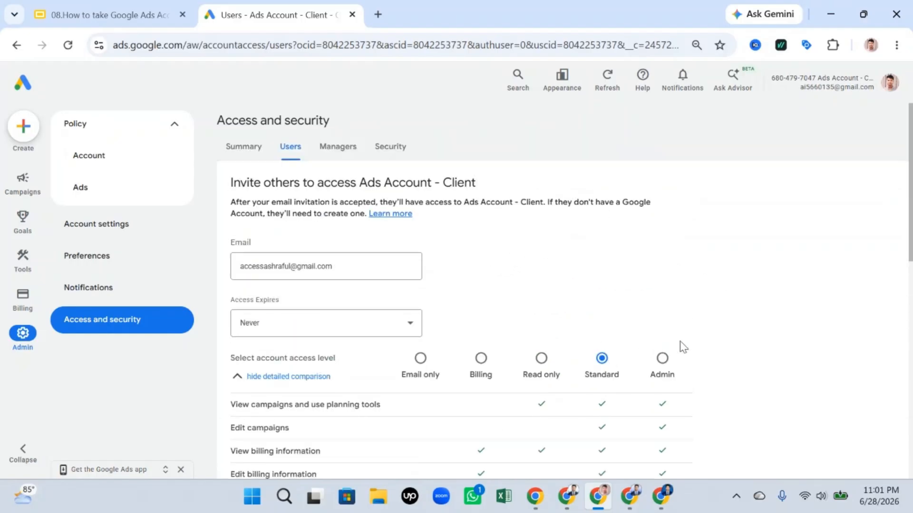
scroll(535, 270, down, 3)
scroll(543, 263, down, 5)
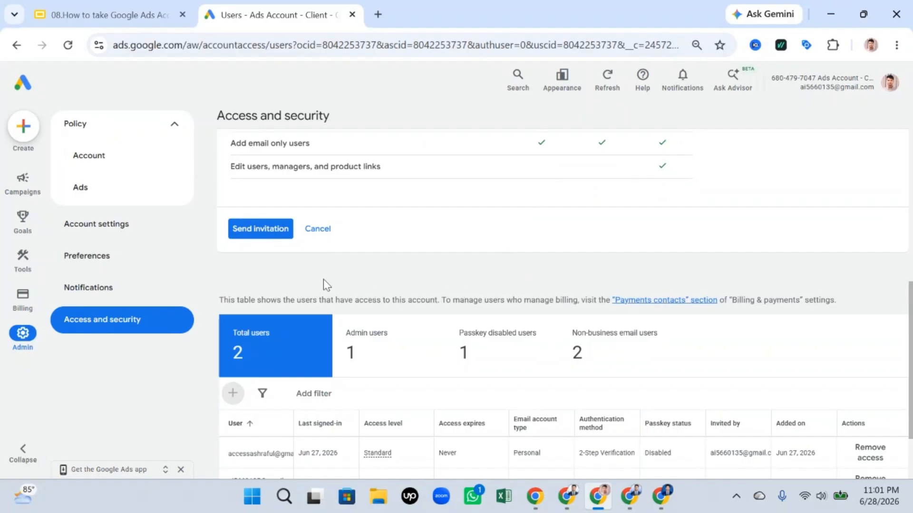
click(272, 236)
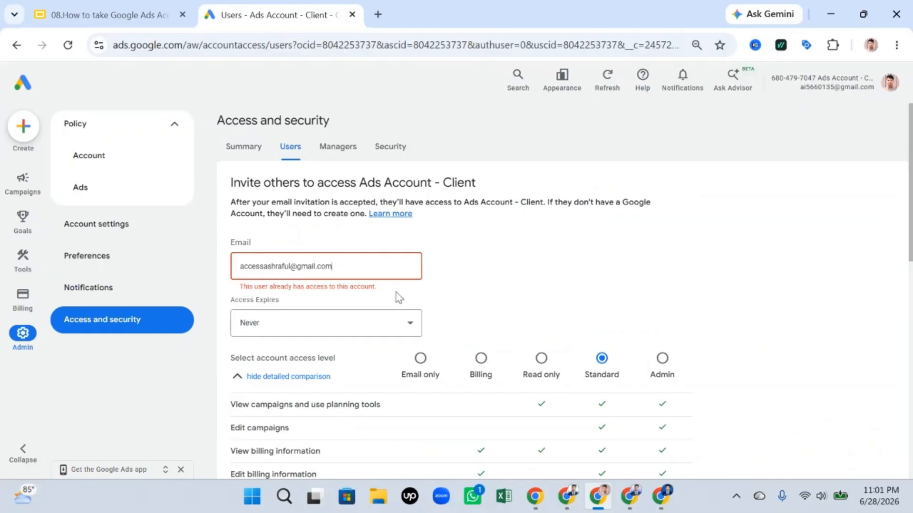
Clear the marketer's e-mail address from the invitation form.
drag(363, 263, 230, 272)
key(BackSpace)
click(702, 267)
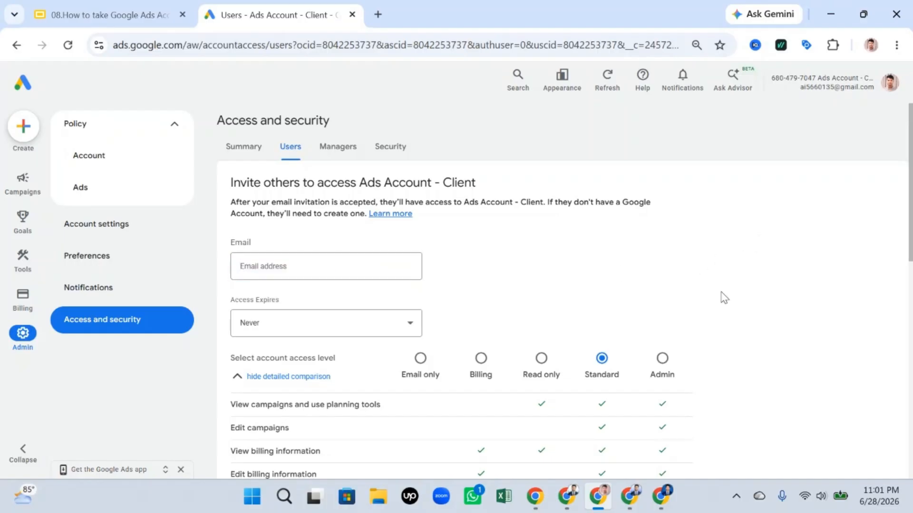
Switch to the invited user's Chrome profile and copy the e-mail address from its Google account details.
mouse_move(647, 497)
click(666, 448)
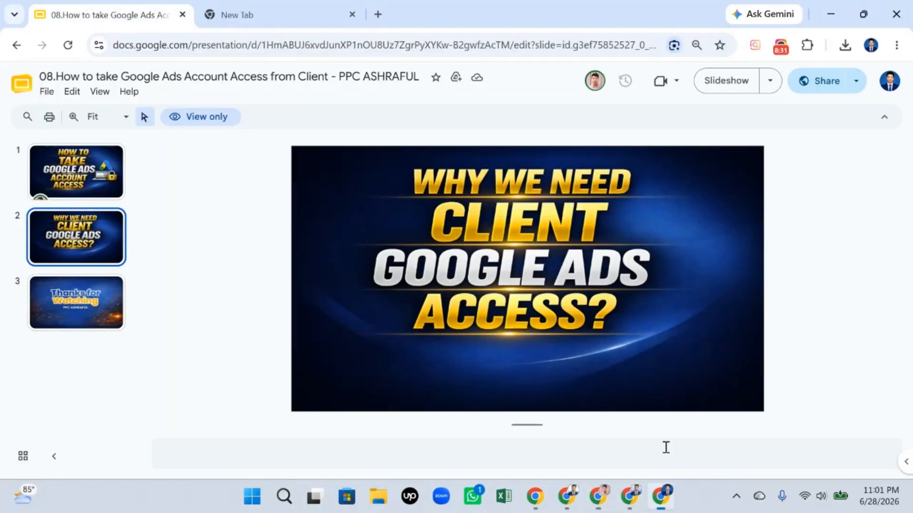
click(869, 45)
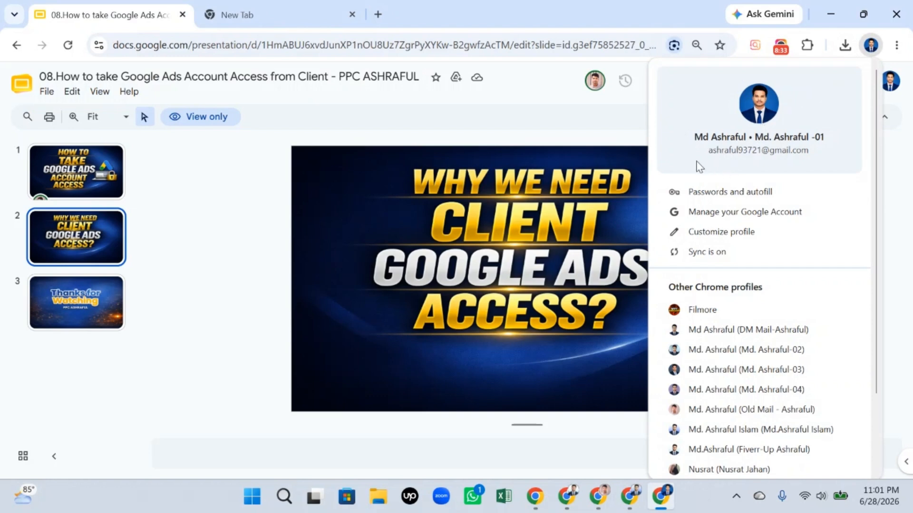
click(889, 80)
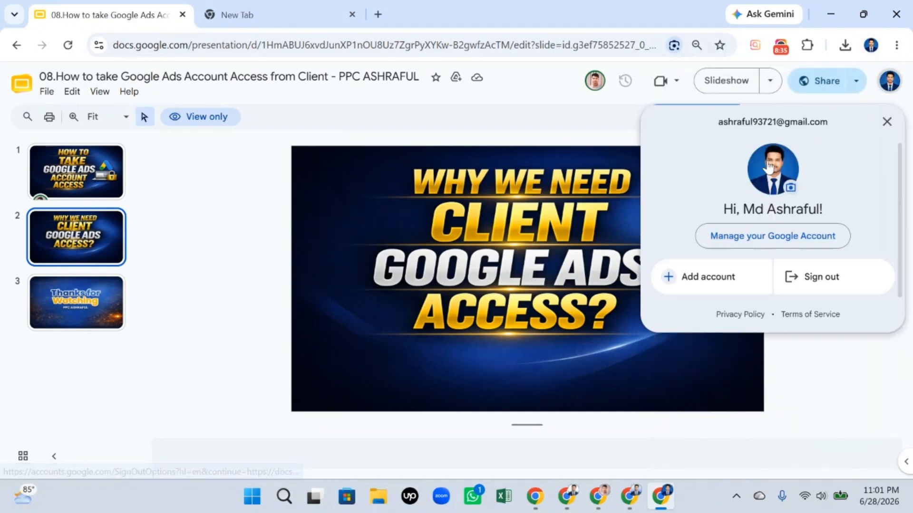
drag(713, 124, 830, 124)
right_click(801, 123)
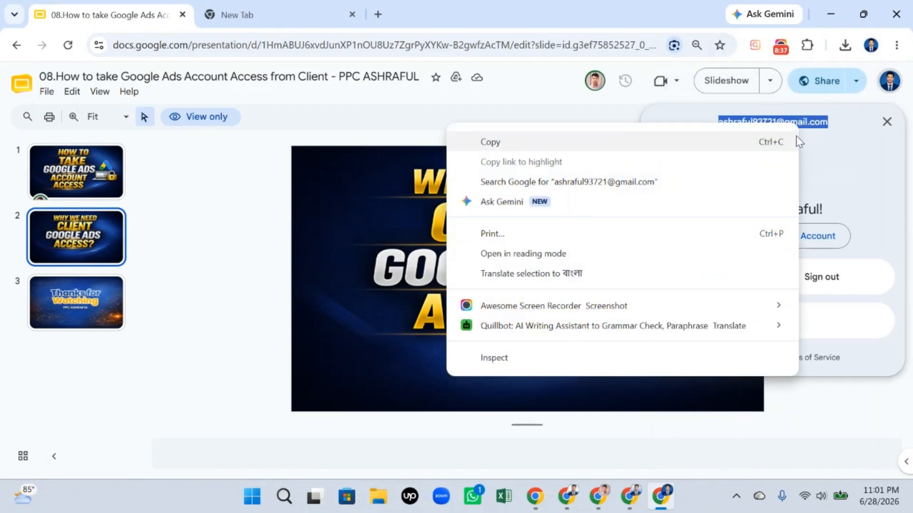
click(695, 142)
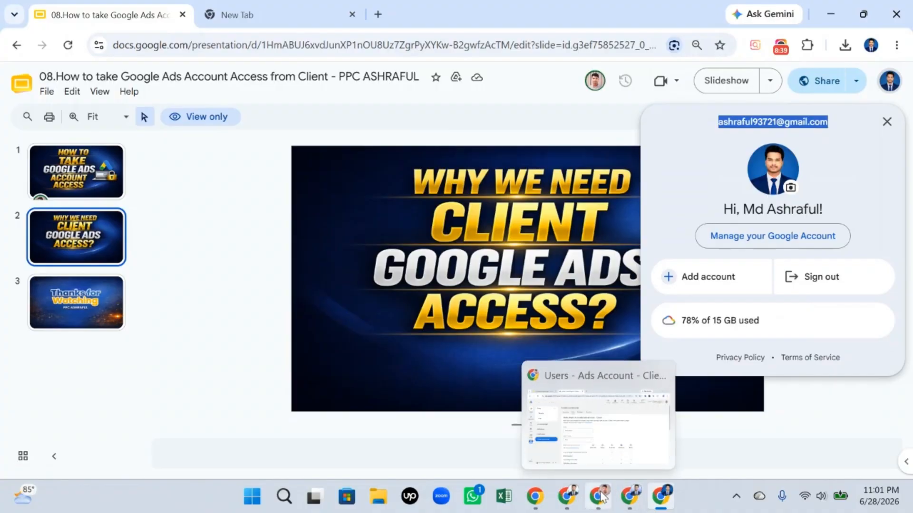
Return to the client's Google Ads account, paste the copied e-mail address into the invitation form and send the invitation.
click(594, 418)
click(352, 267)
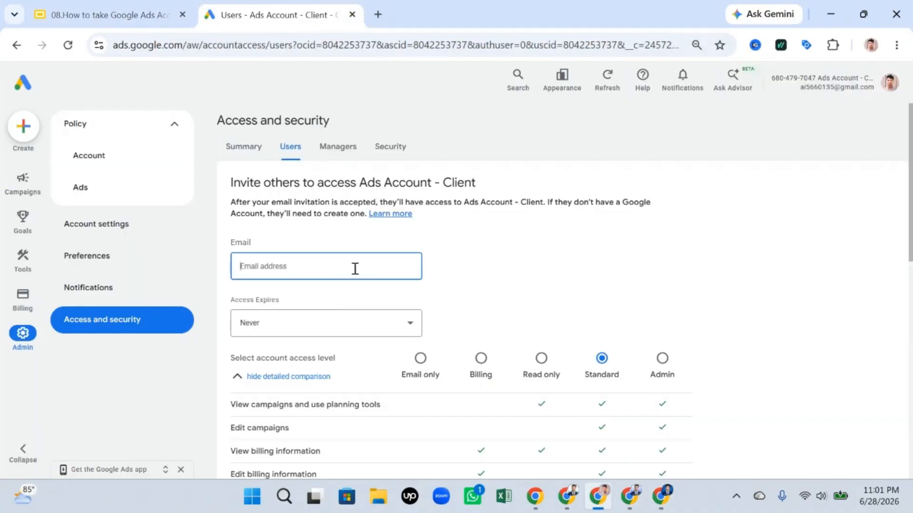
key(ctrl+v)
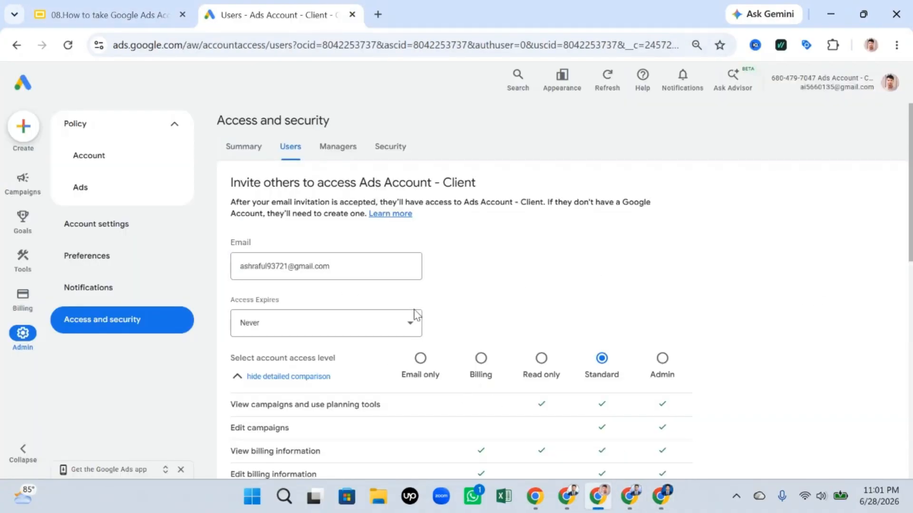
scroll(648, 379, down, 4)
scroll(602, 258, down, 6)
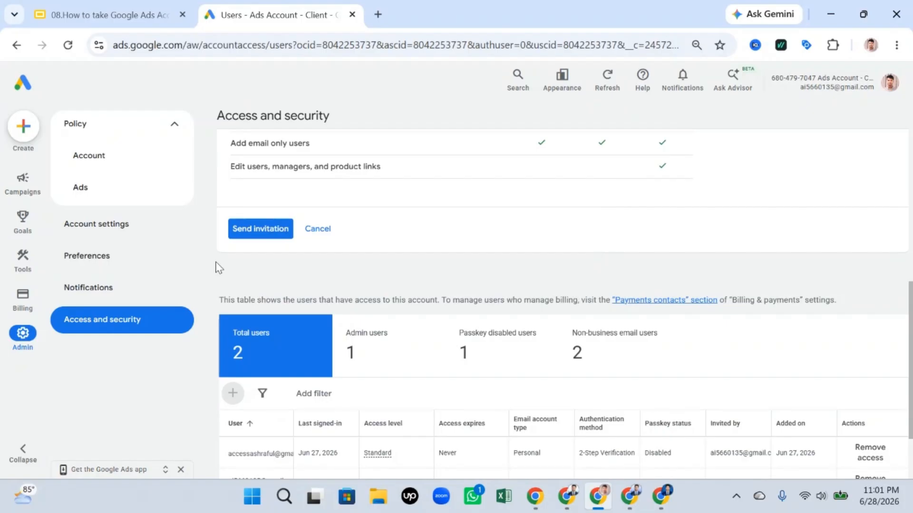
click(248, 230)
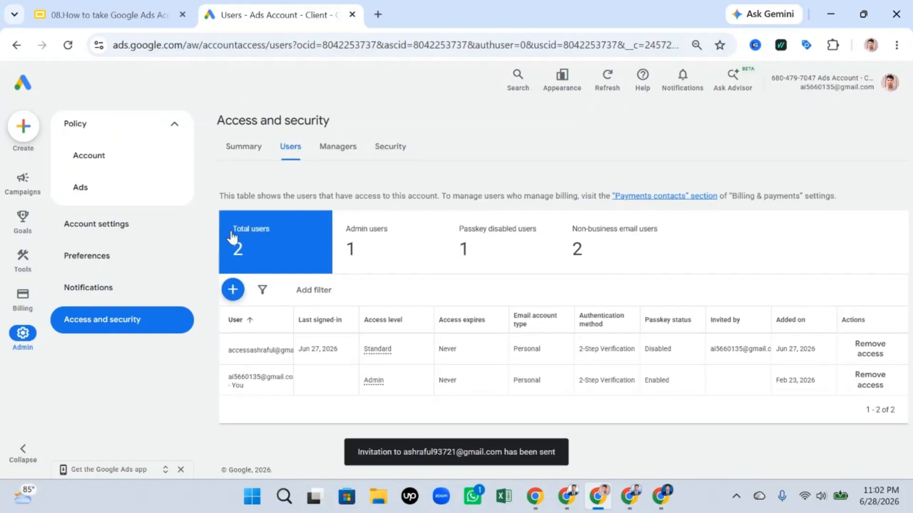
scroll(498, 451, down, 2)
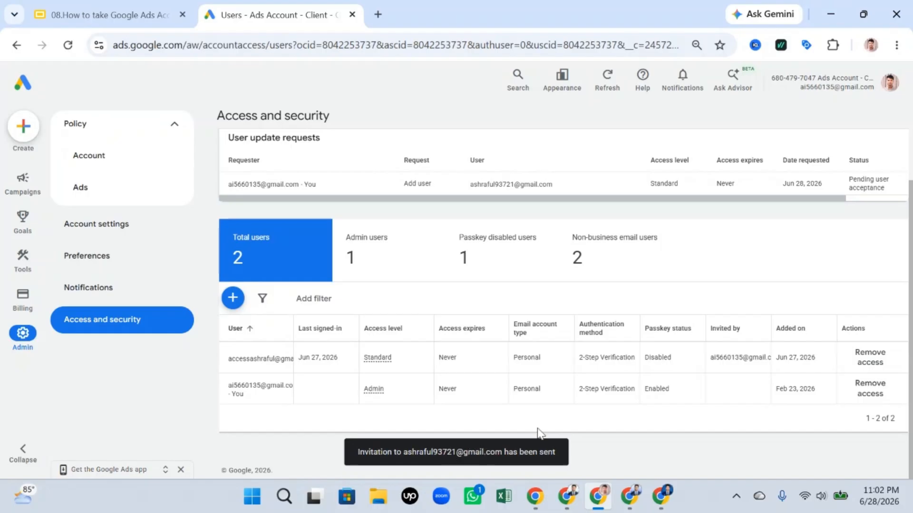
Switch to the invited user's Chrome profile and open the Google Ads access invitation e-mail in Gmail.
click(667, 441)
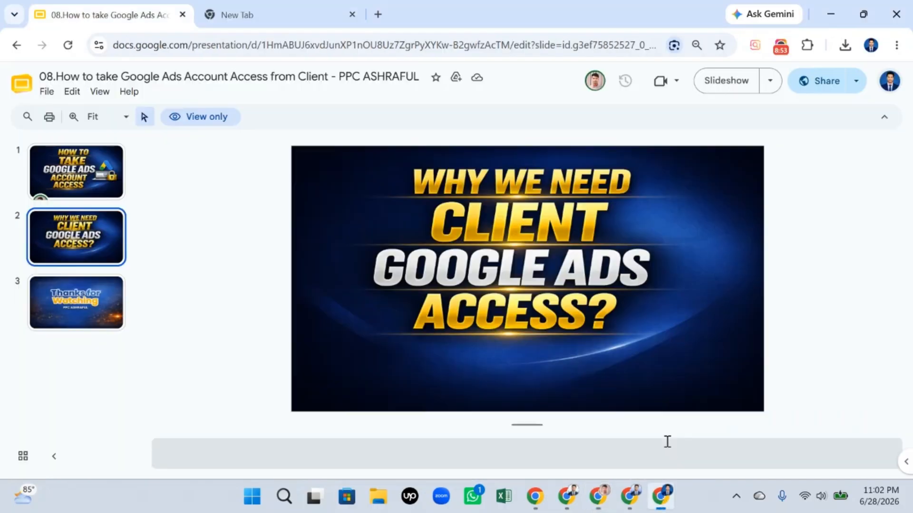
click(276, 12)
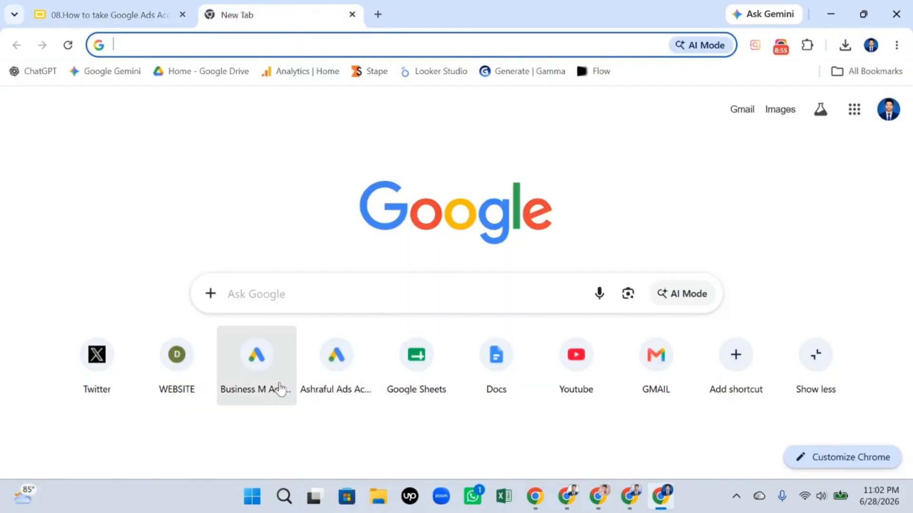
click(658, 357)
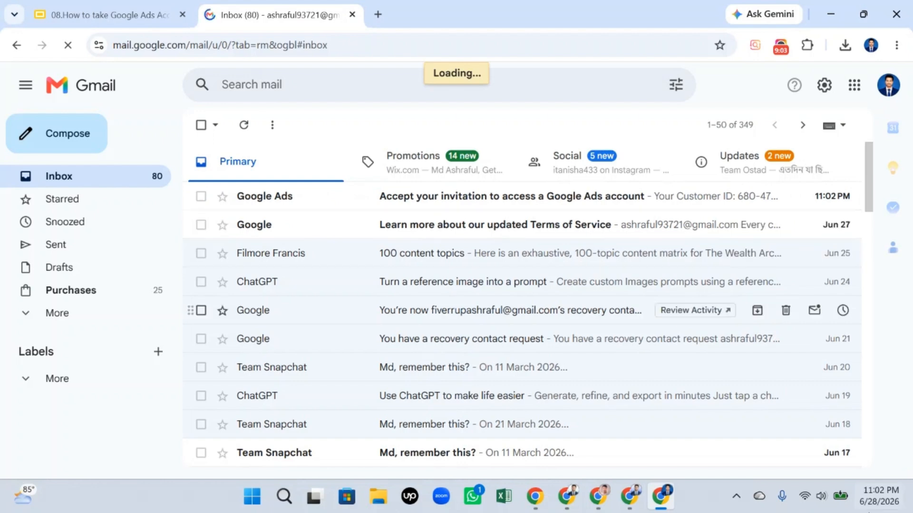
scroll(494, 344, down, 4)
scroll(494, 344, up, 3)
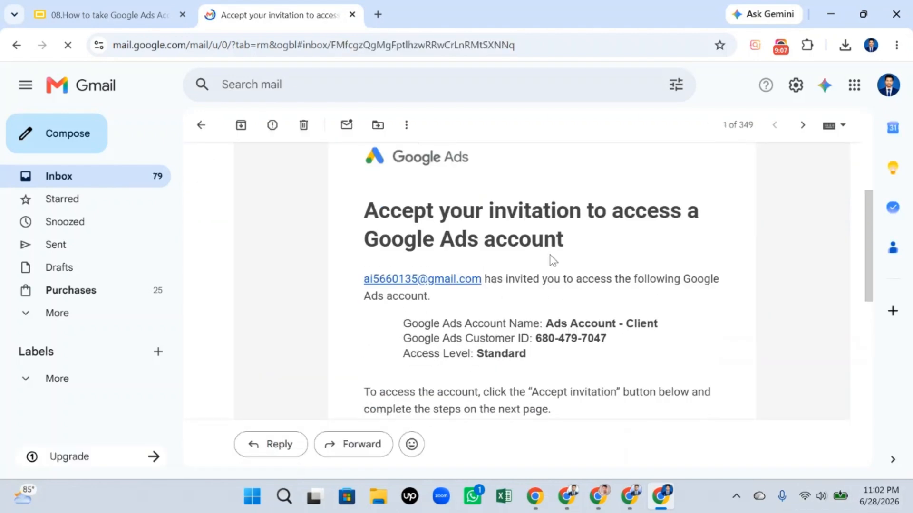
Compare the customer ID in the invitation e-mail with the one shown in the client's Google Ads account.
scroll(548, 259, down, 2)
drag(619, 269, 540, 267)
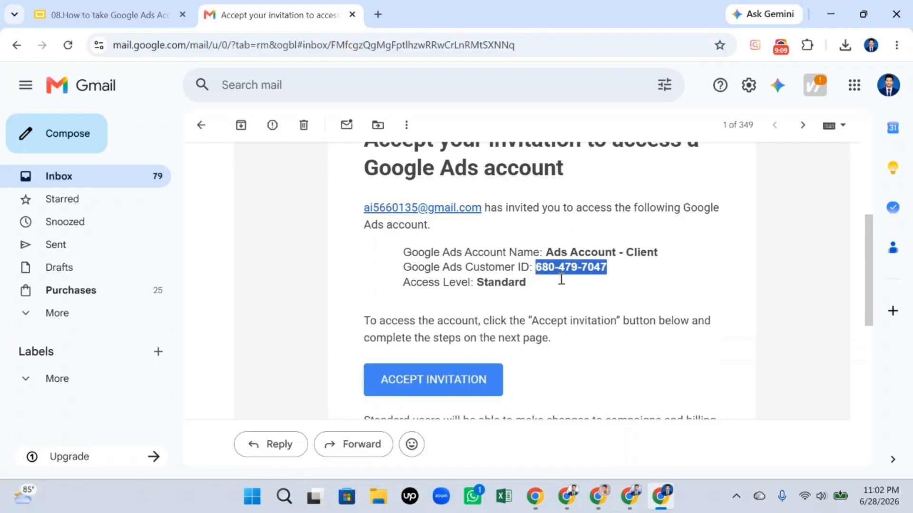
mouse_move(598, 496)
click(599, 431)
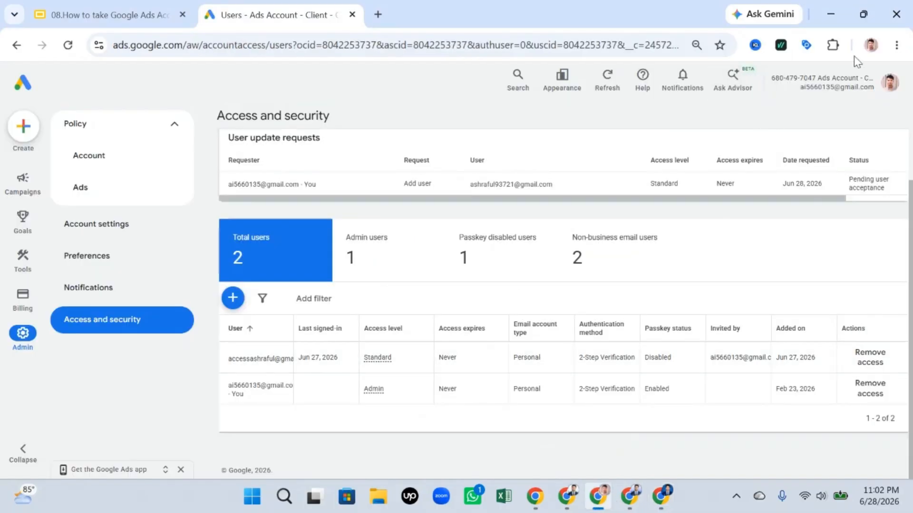
click(663, 494)
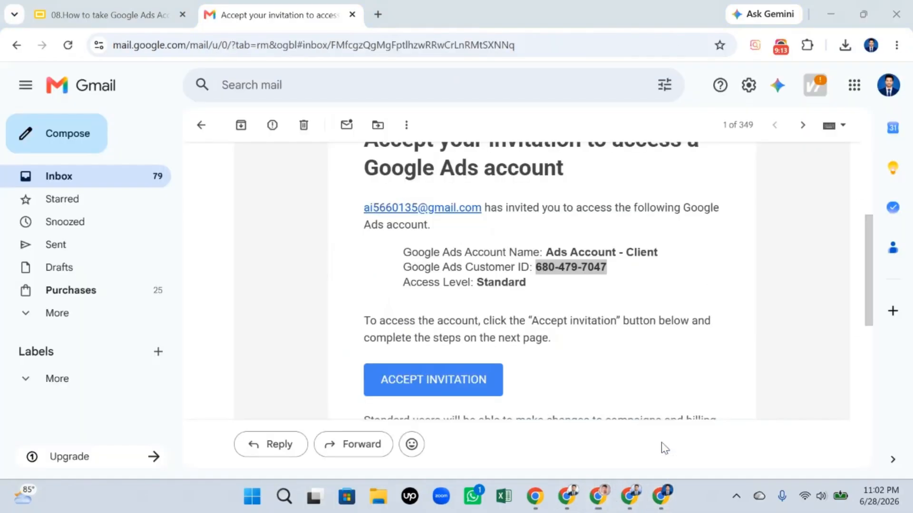
Accept the invitation, continue into Google Ads and show the list of accounts the invited user can access.
click(418, 382)
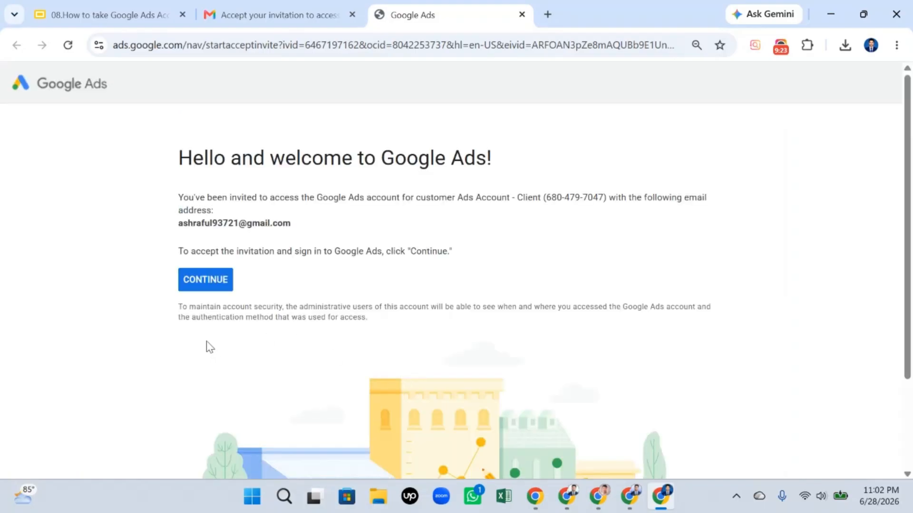
click(213, 279)
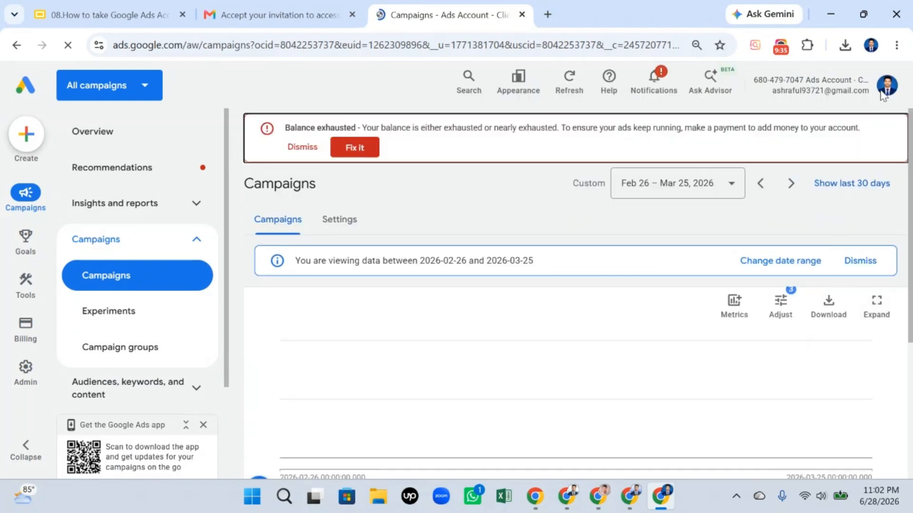
click(855, 86)
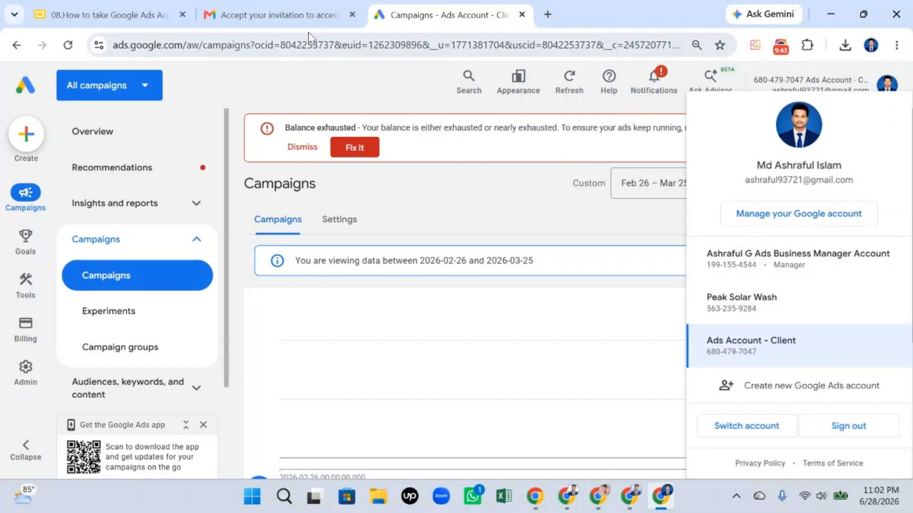
Switch back to the Google Slides presentation and show the closing "Thanks for Watching" slide.
click(294, 15)
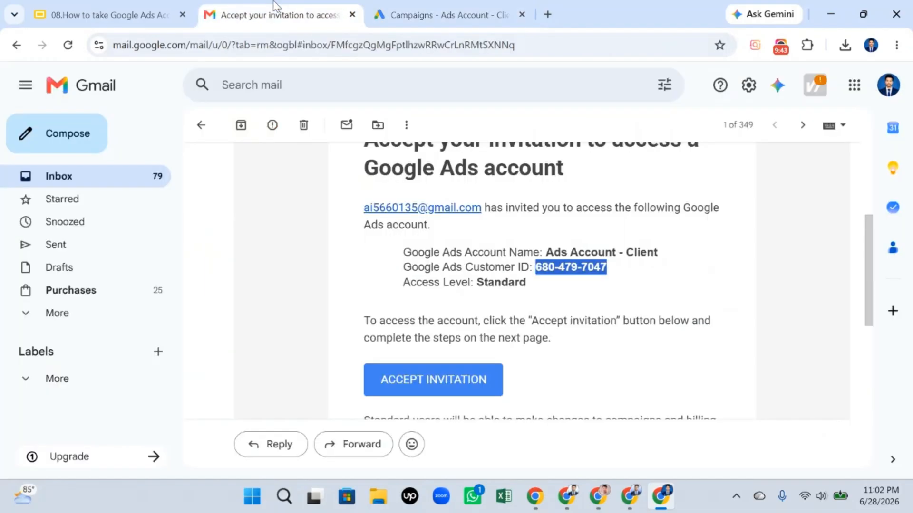
click(90, 6)
click(87, 304)
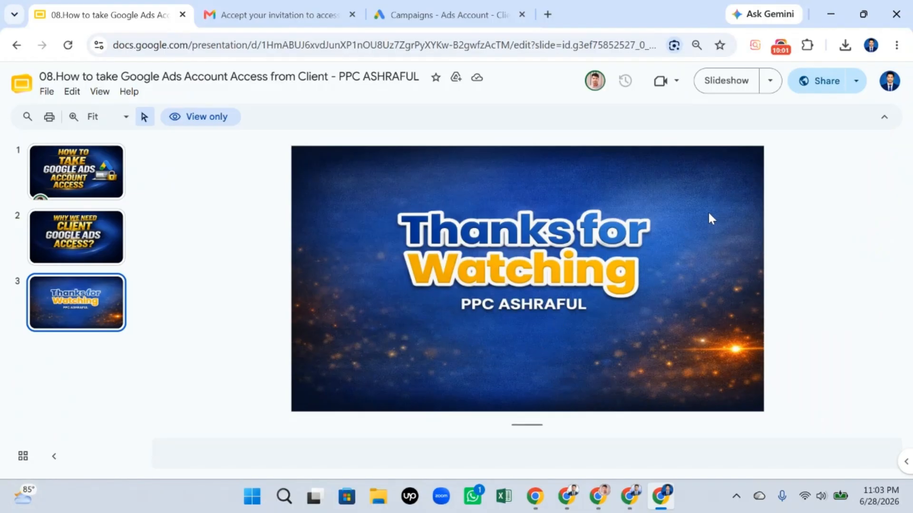
click(781, 46)
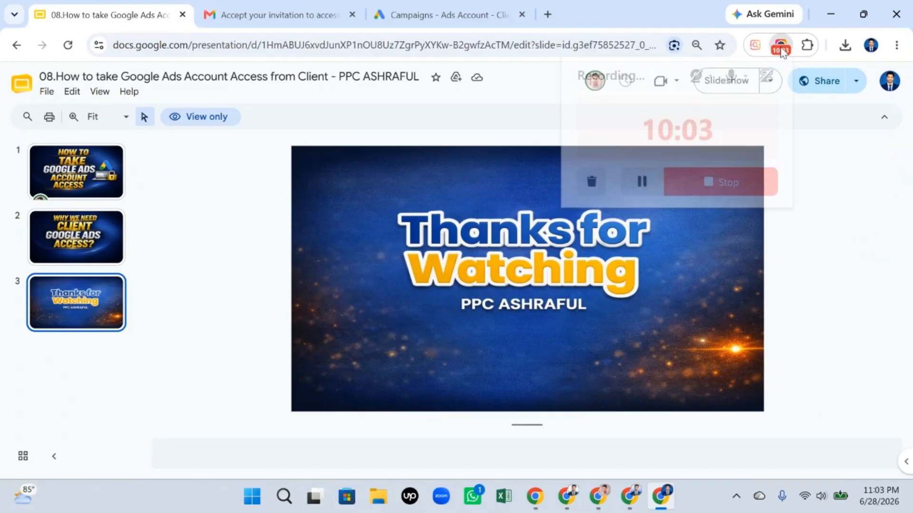